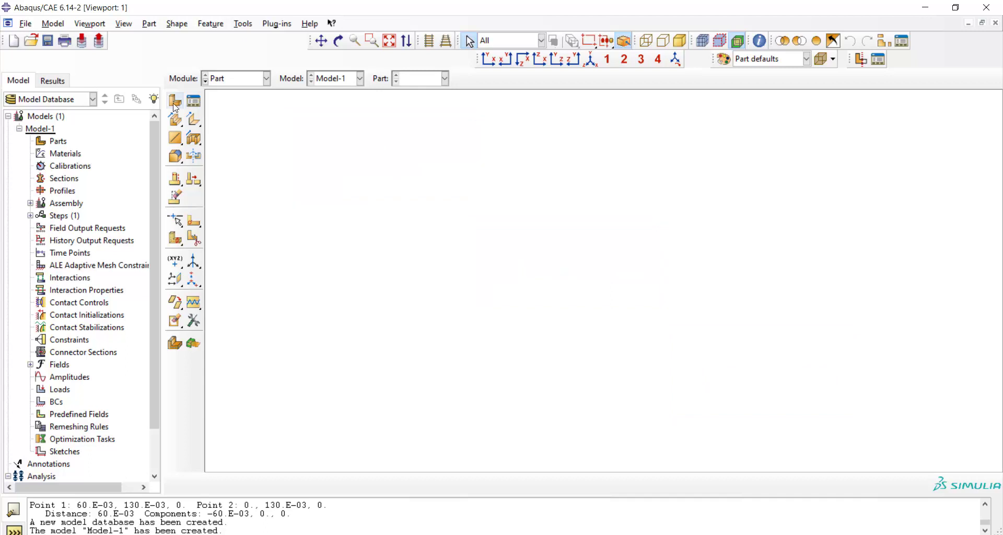
Start a new axisymmetric deformable shell part named Billet.
click(175, 101)
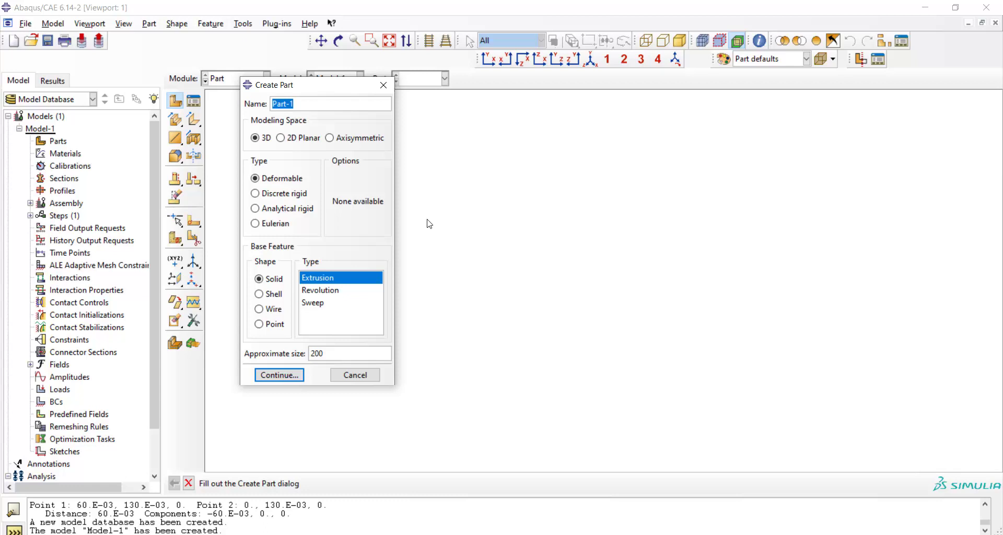
text(Billet)
click(337, 142)
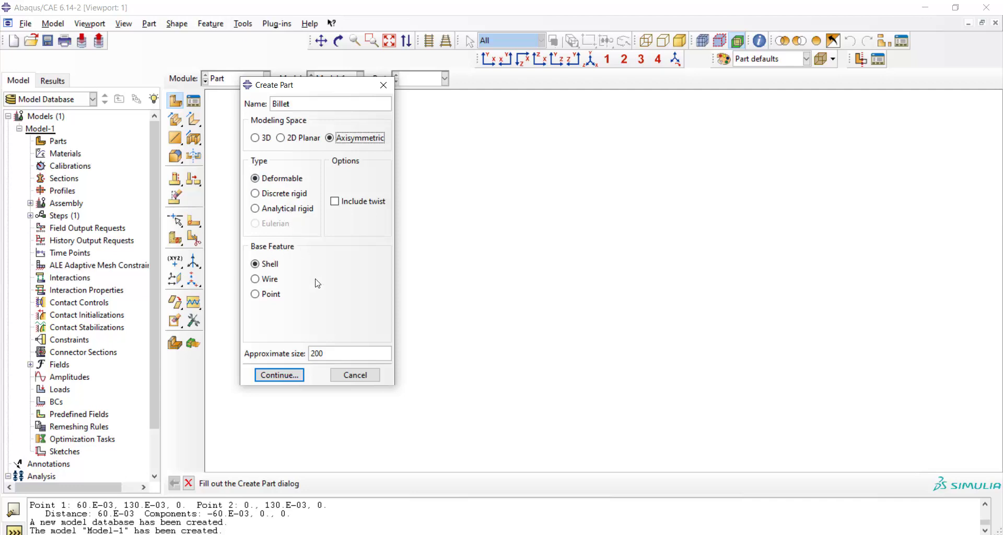
double_click(310, 353)
key(Return)
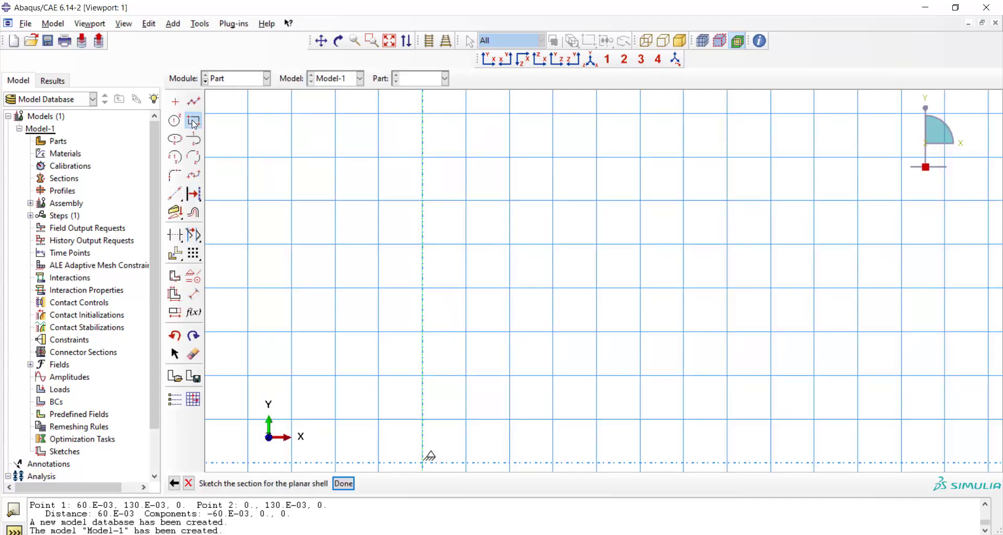
Sketch a rectangle from 0,0 to .04,.04 and finish the Billet part.
click(194, 120)
text(0,0)
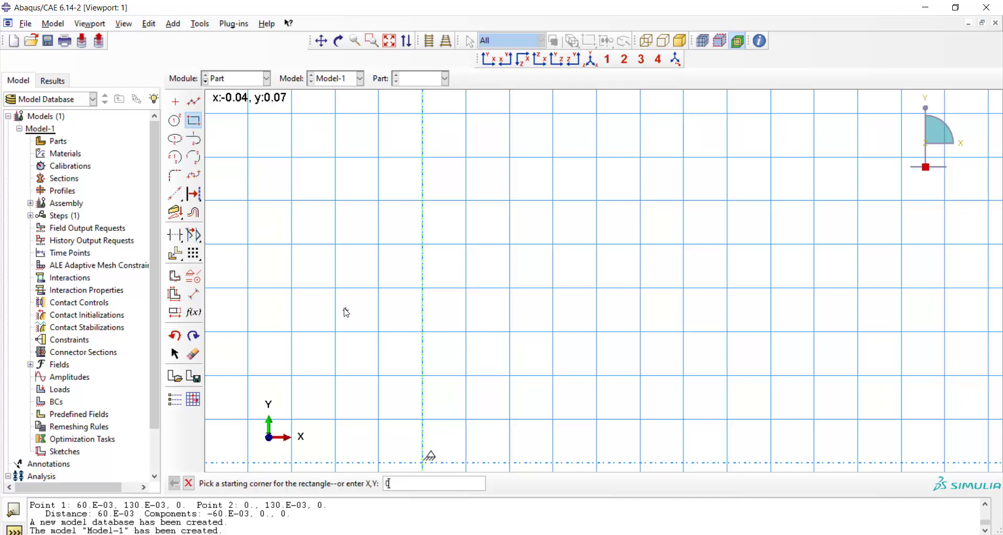
key(Return)
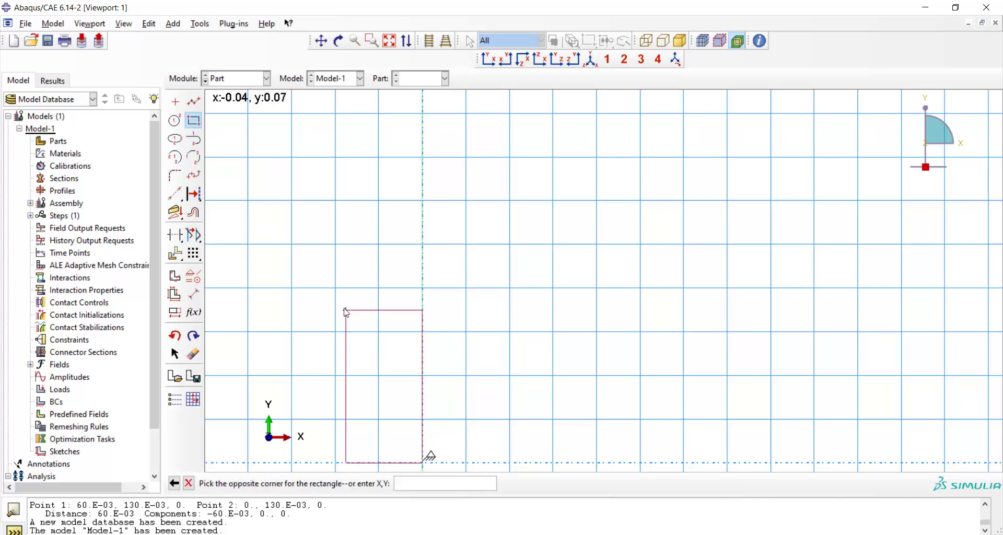
text(.04,.04)
key(Return)
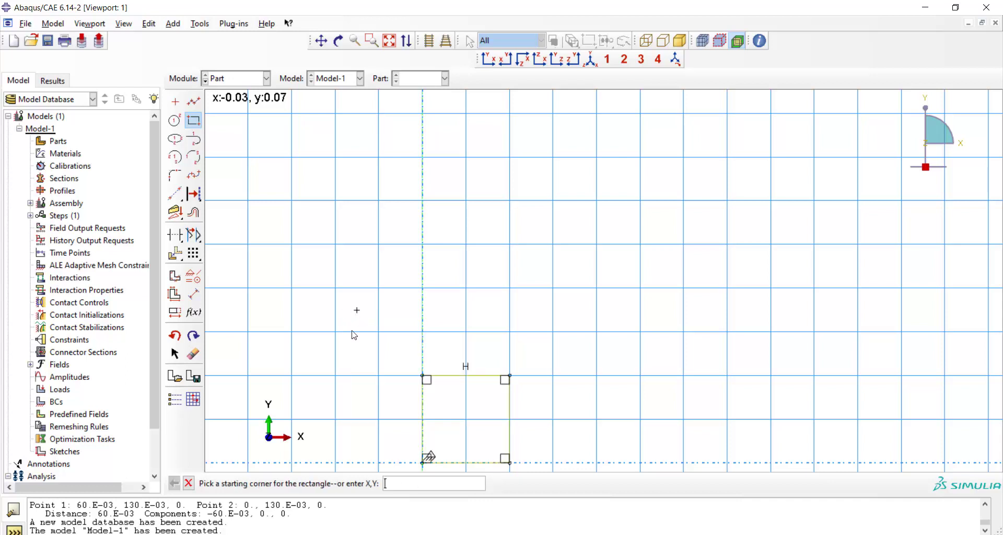
key(Escape)
click(338, 483)
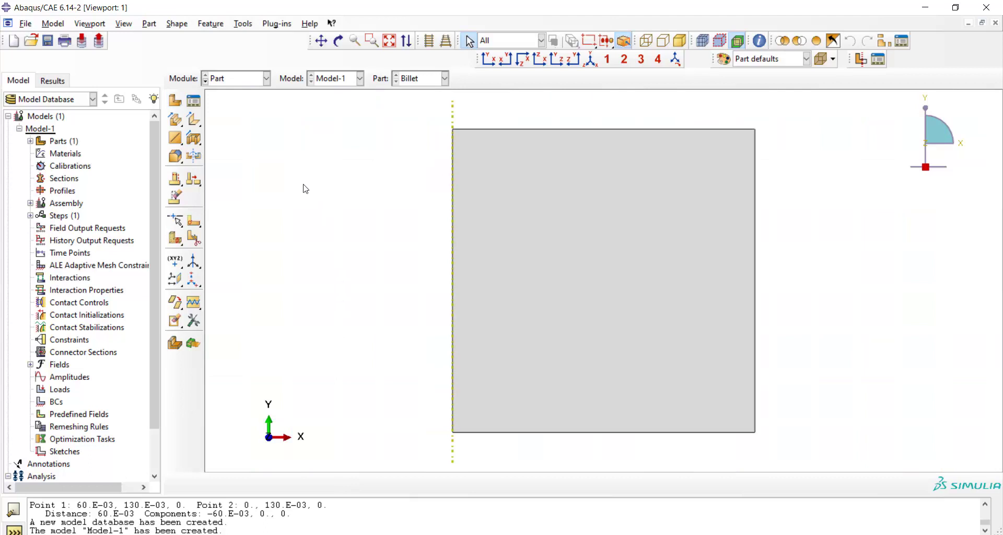
Create an axisymmetric analytical rigid part Die as a line from the origin to 0.06.
click(177, 102)
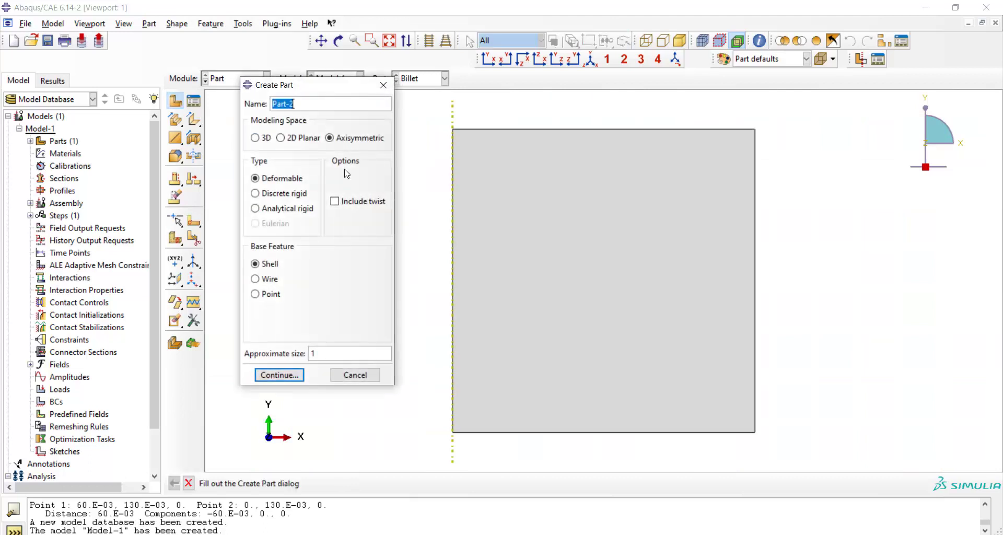
text(Die)
click(284, 208)
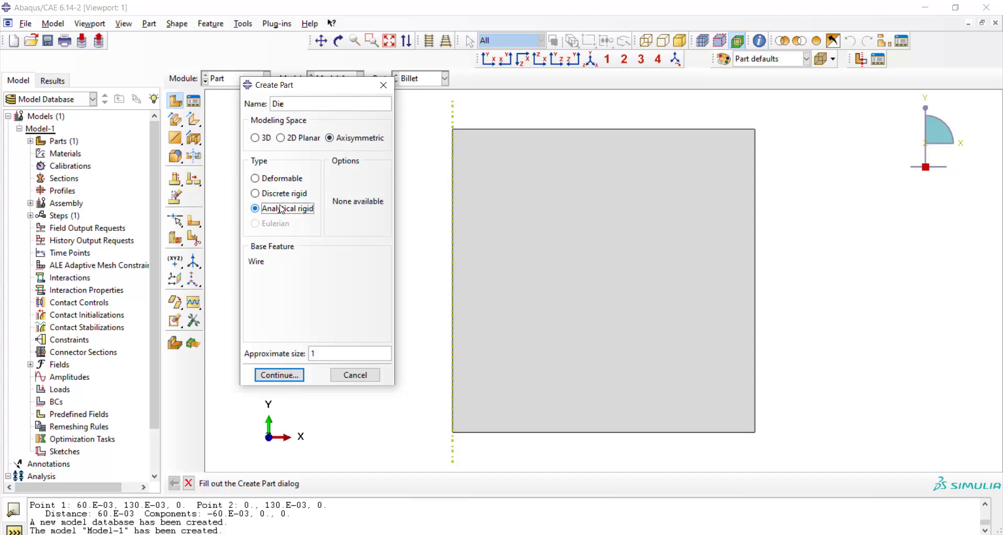
click(281, 372)
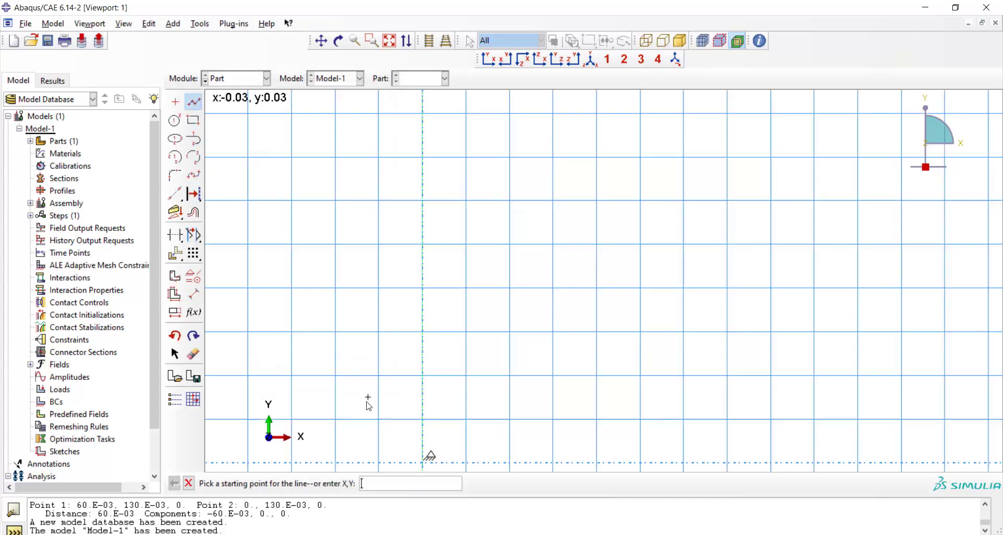
click(422, 462)
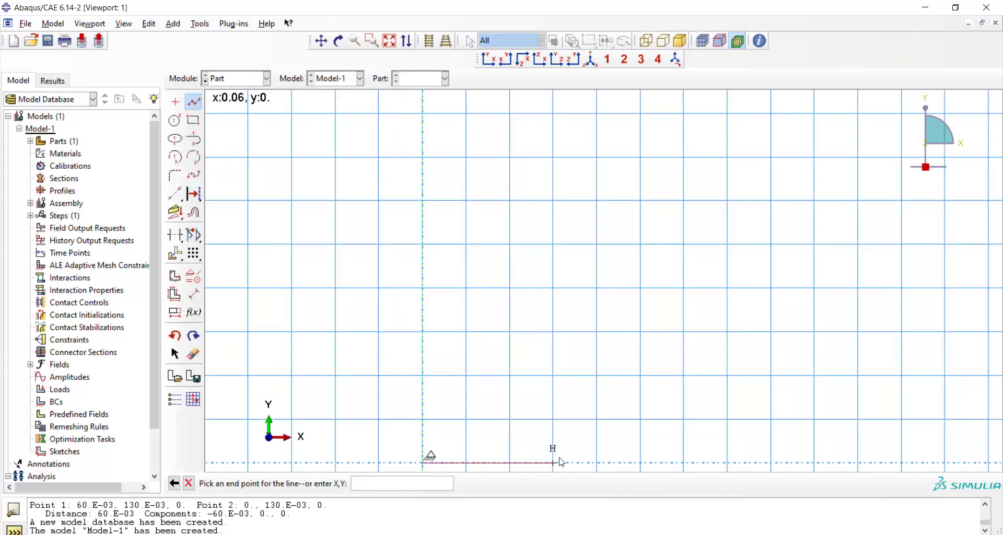
text(0.06)
key(Return)
middle_click(520, 400)
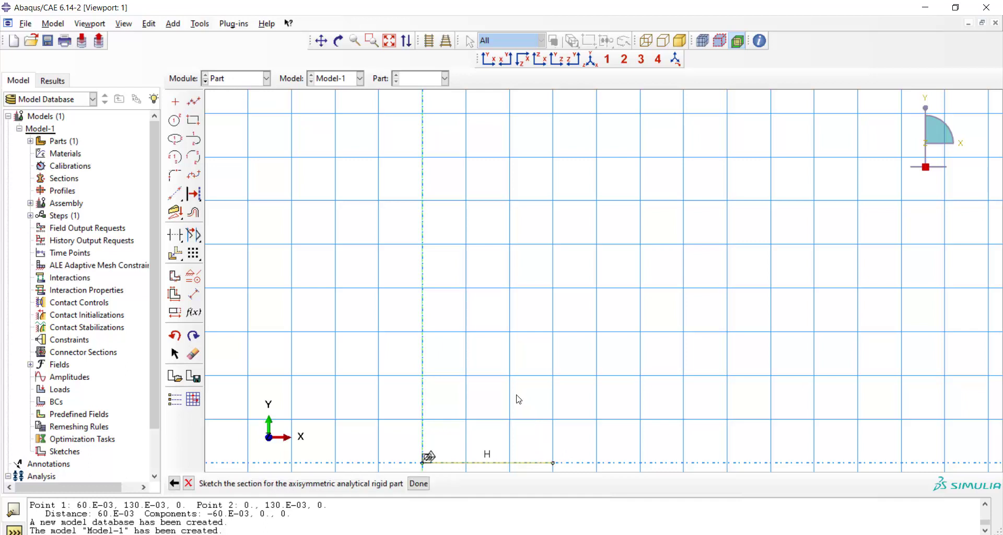
click(424, 483)
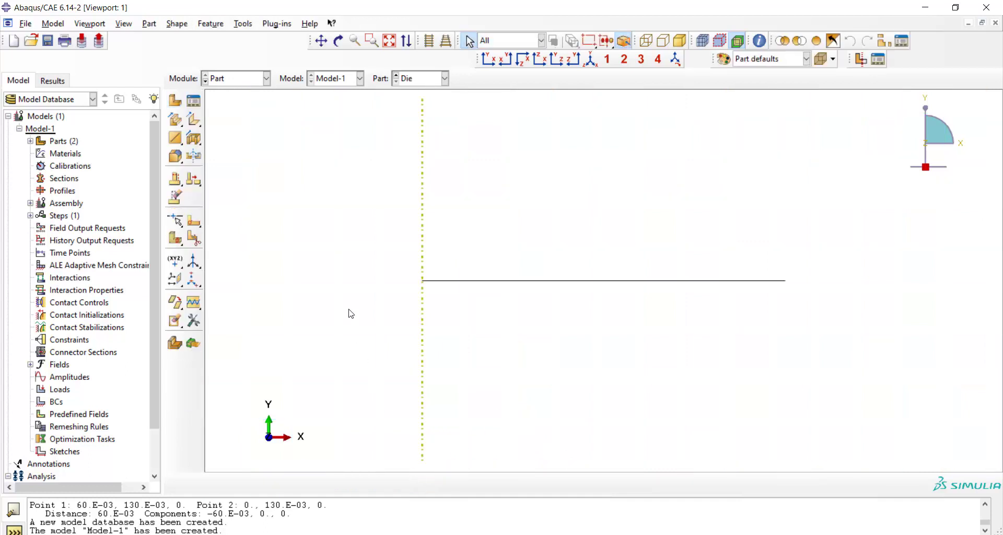
Add a reference point at the Die line's left endpoint.
click(243, 24)
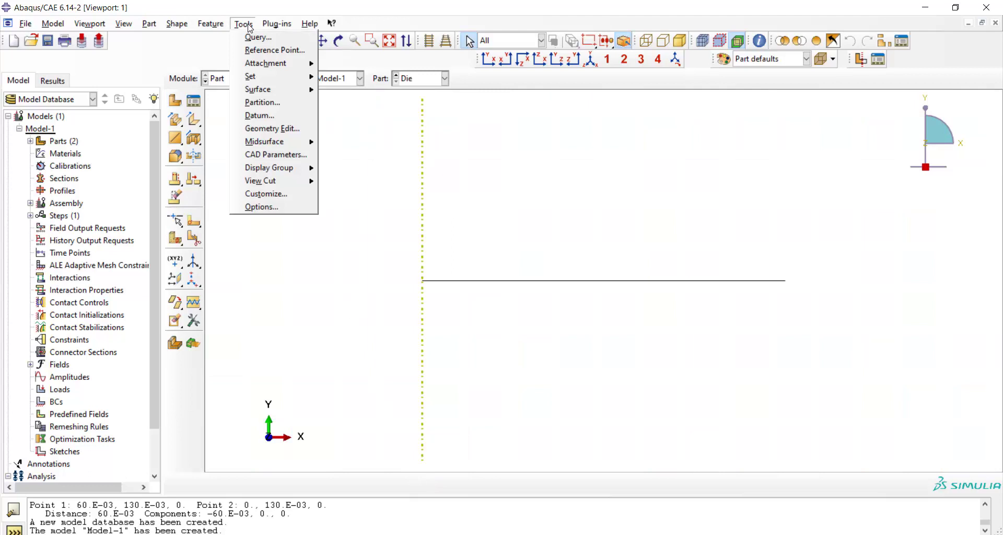
click(262, 50)
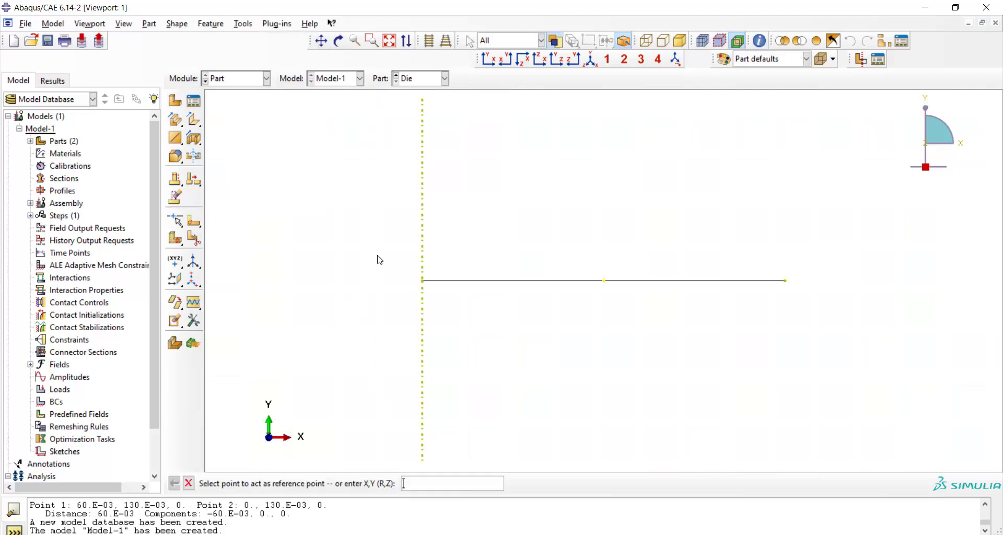
click(422, 280)
In the Property module, create material Steel with a density of 7800.
click(238, 80)
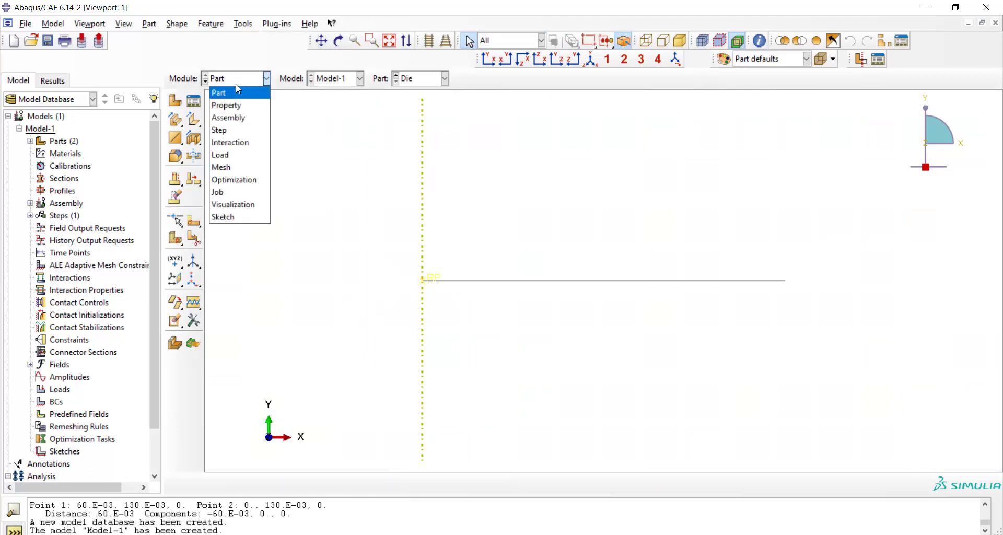
click(238, 90)
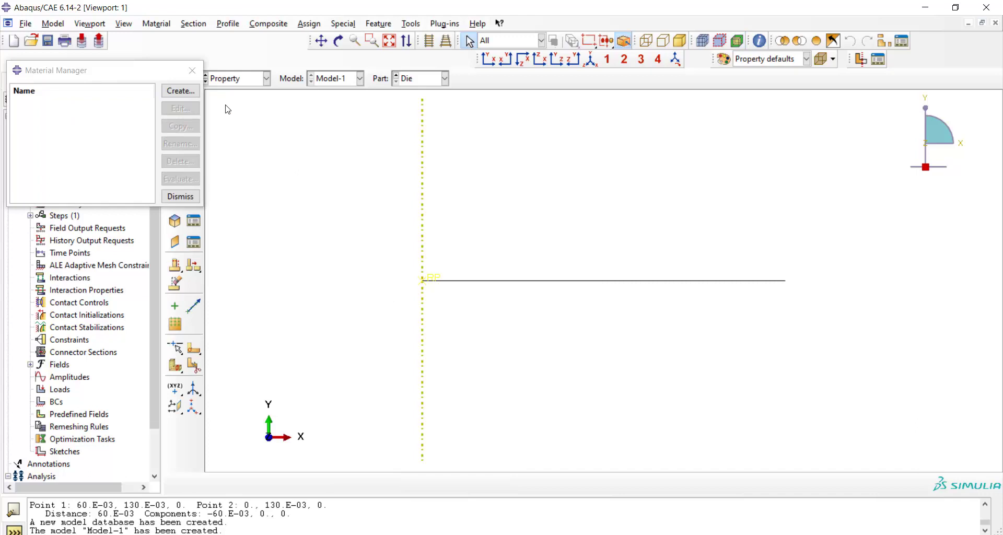
click(180, 91)
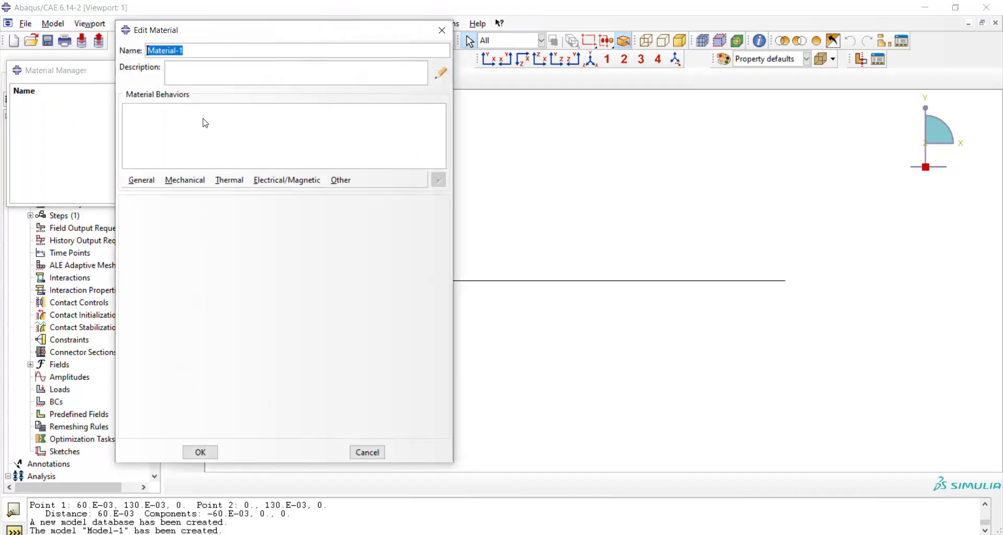
text(Steel)
click(141, 180)
click(154, 194)
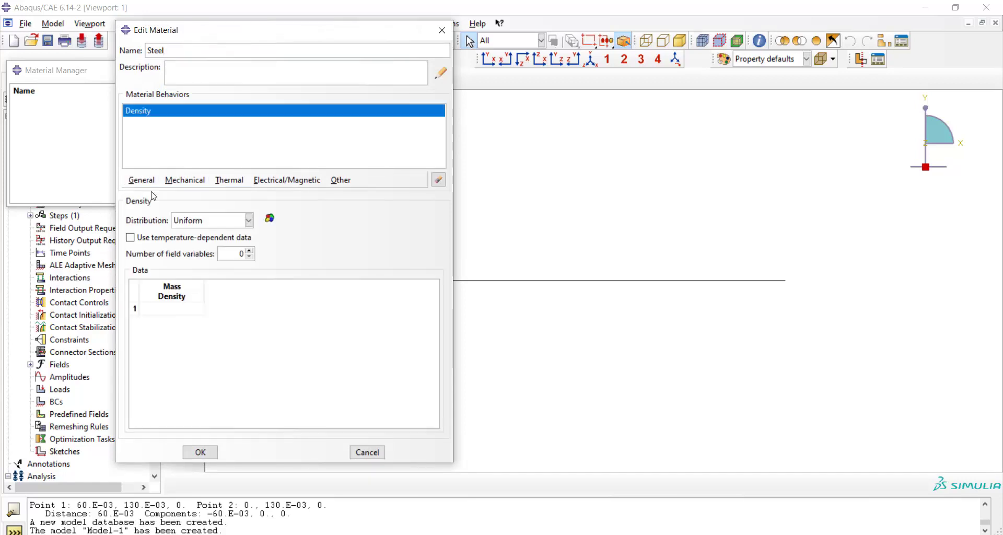
click(160, 309)
text(78)
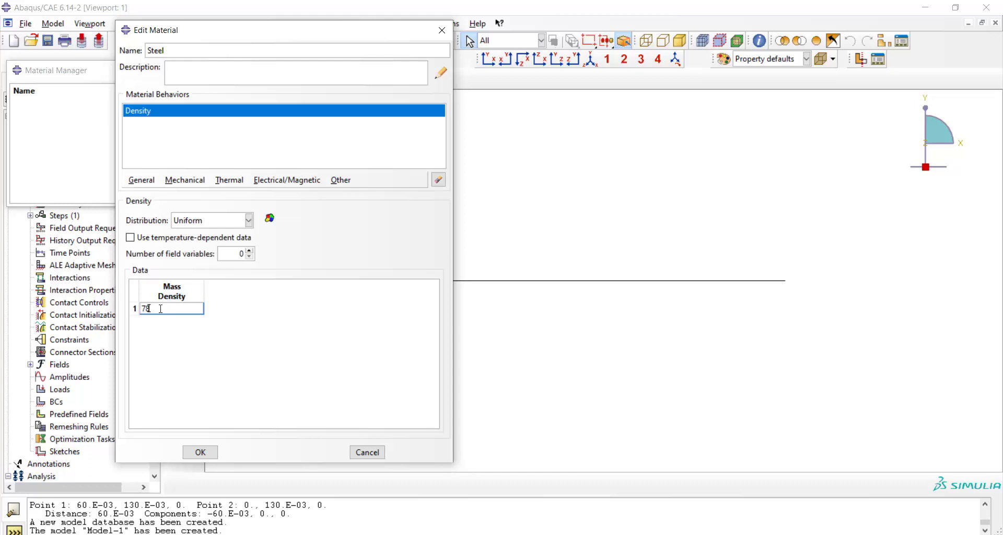
text(00)
Add temperature-dependent elasticity with Young's modulus 2e11 and Poisson's ratio 0.3 at 20.
click(186, 180)
mouse_move(209, 198)
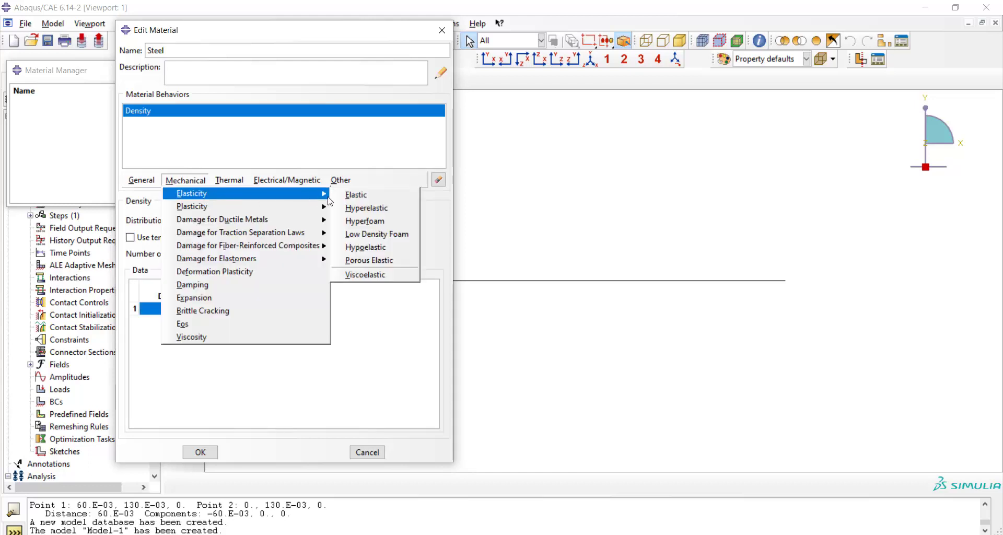
click(356, 195)
click(169, 360)
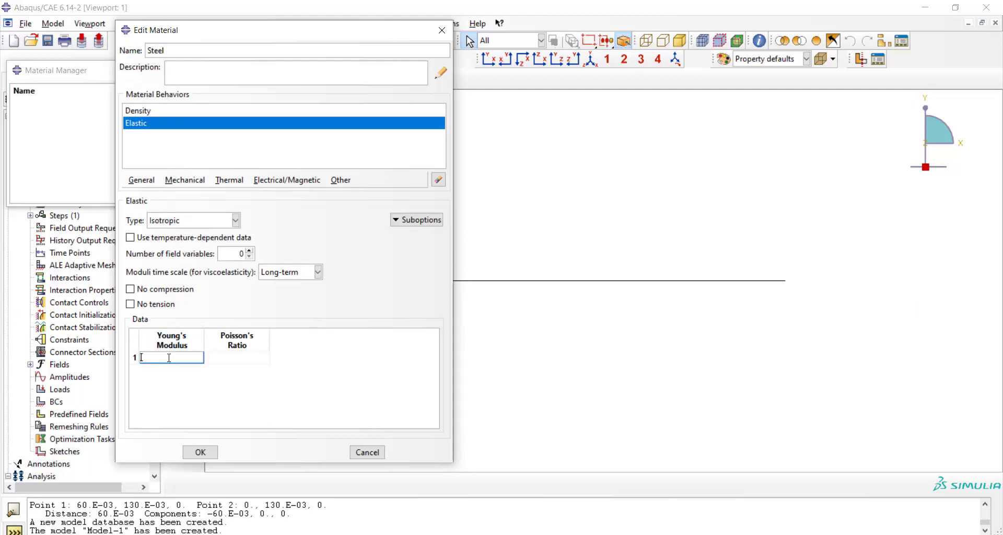
text(2e11)
click(236, 360)
text(0.3)
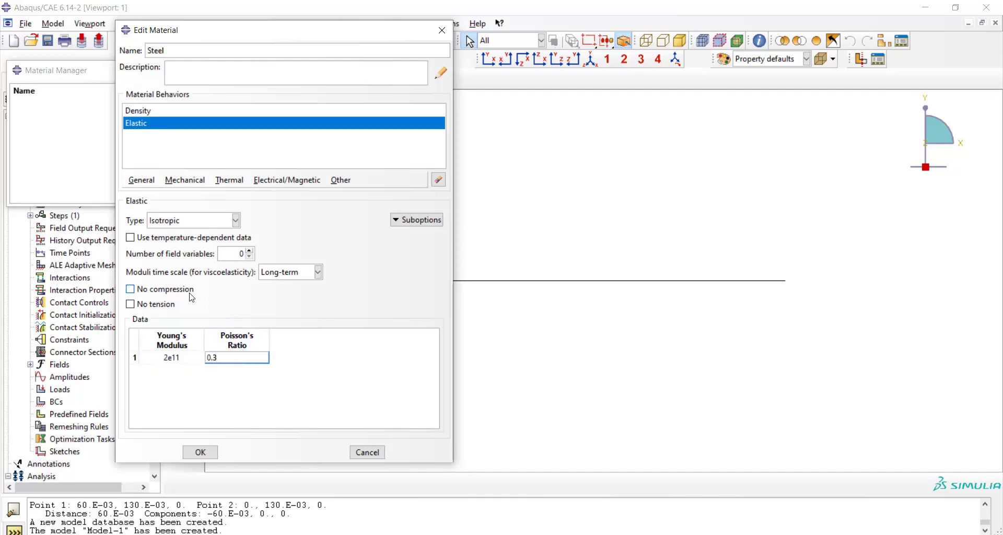
click(131, 237)
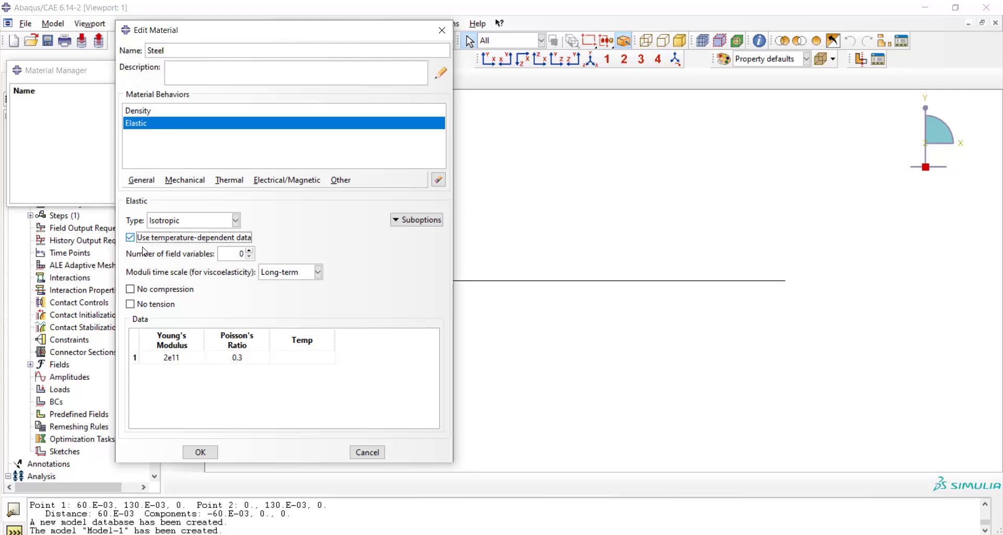
click(297, 358)
text(20)
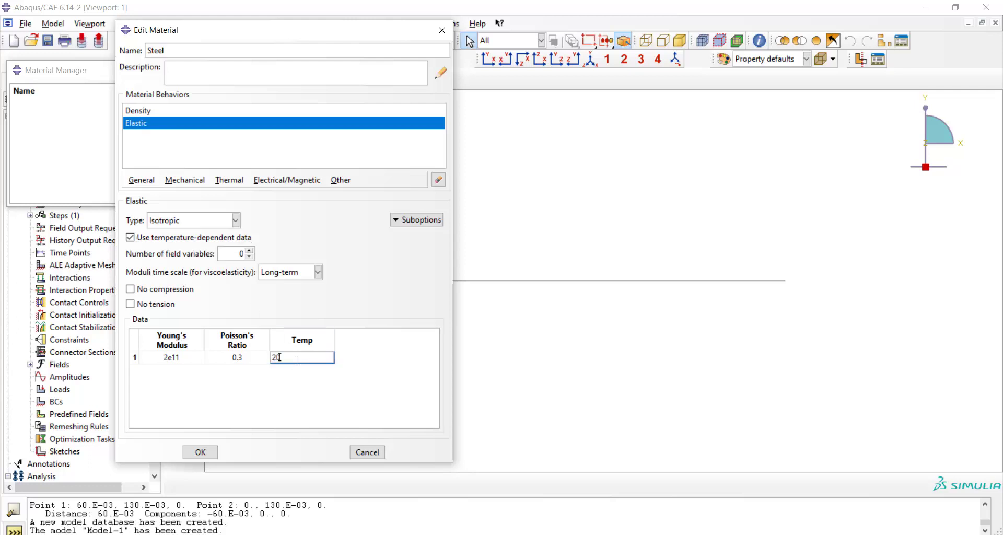
Add a second elastic row: 1.5e11, Poisson's ratio 0.3 at 600.
key(Tab)
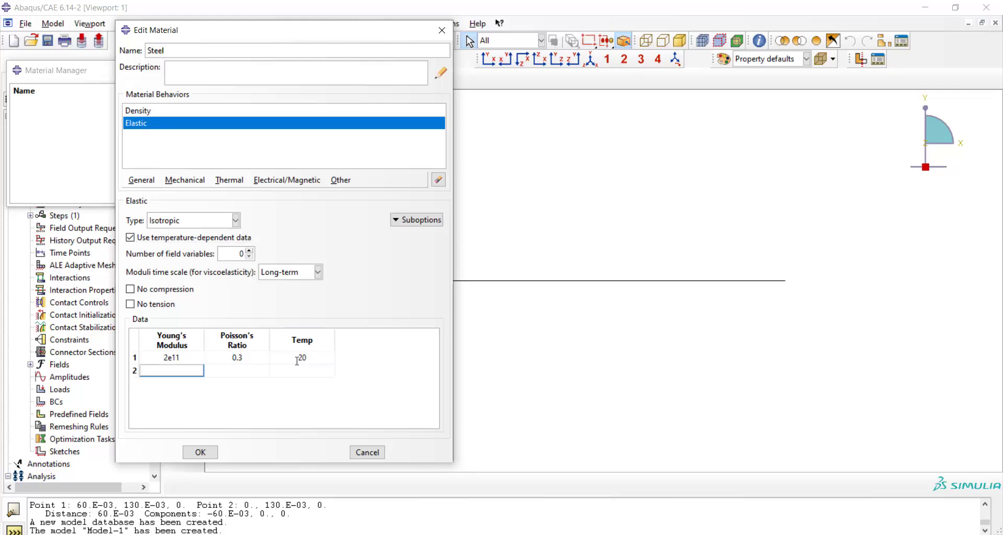
text(1.5e11)
click(225, 371)
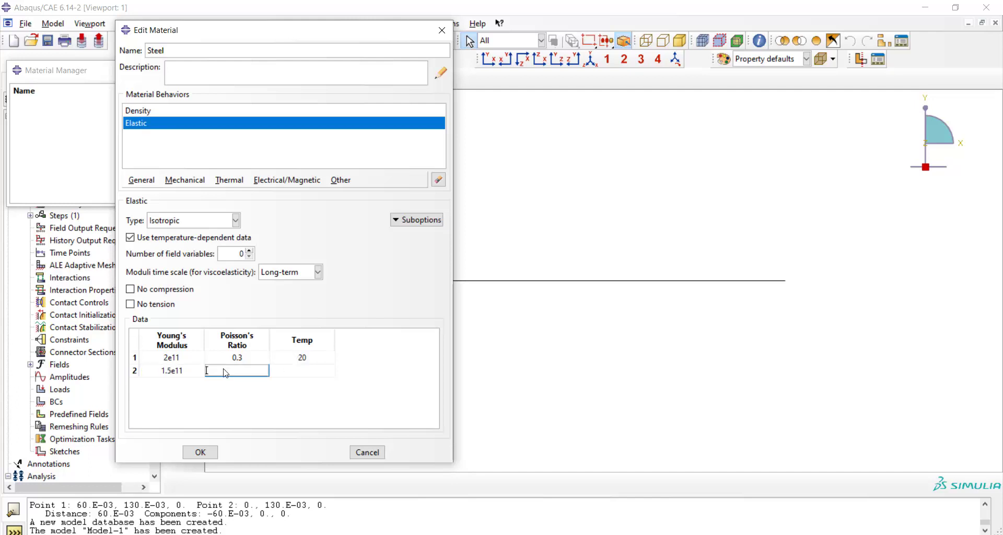
text(0.3)
click(297, 372)
text(600)
Add temperature-dependent Plastic behaviour to Steel.
click(185, 180)
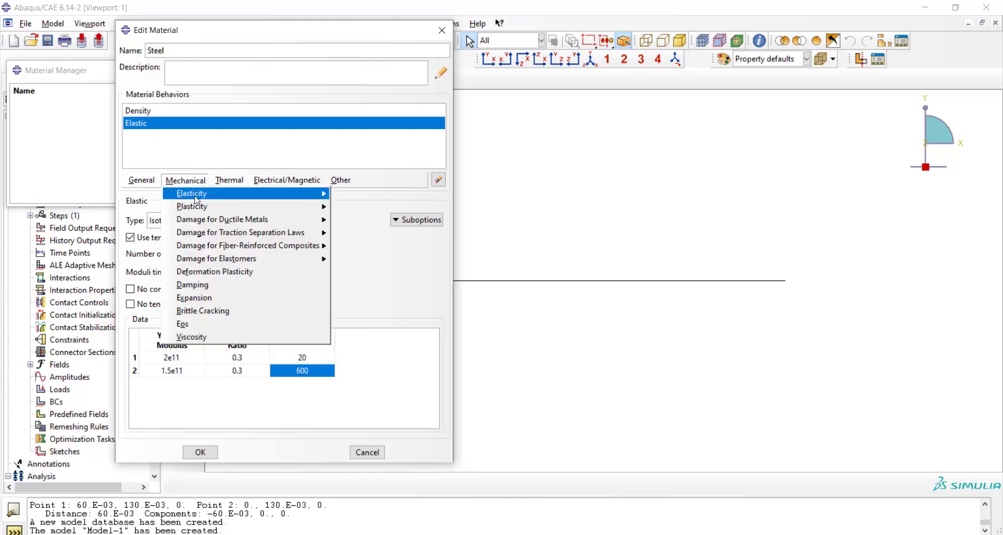
mouse_move(209, 208)
click(349, 210)
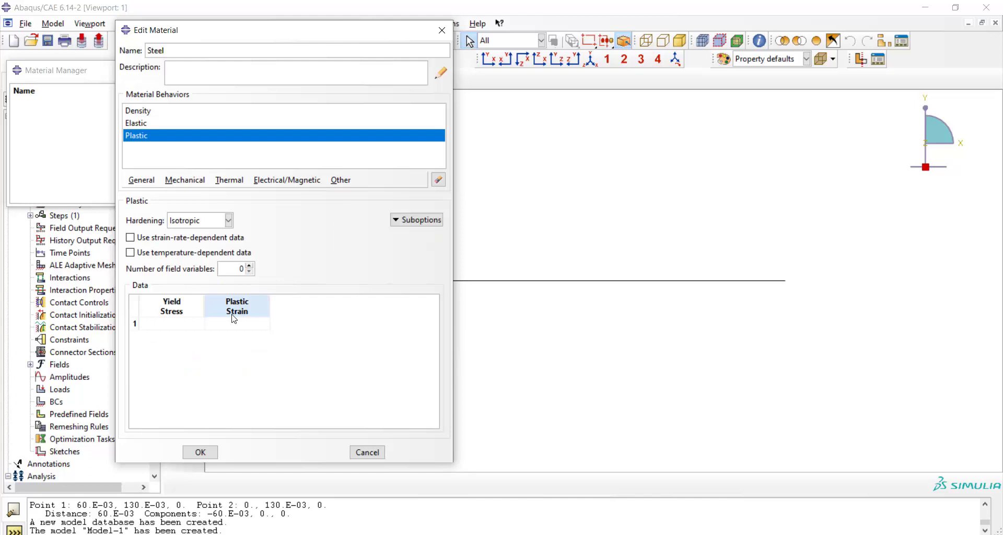
click(153, 257)
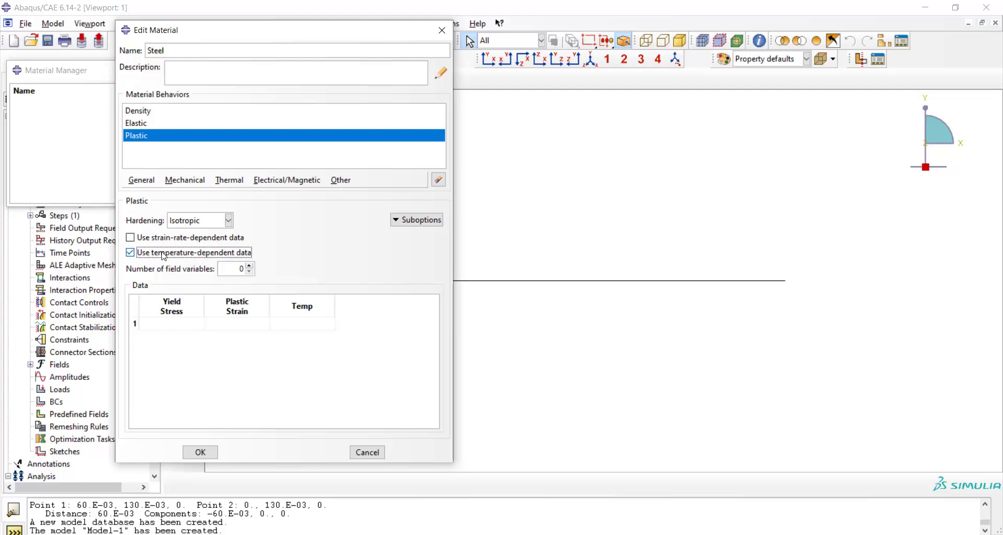
Copy the plastic data block I10:K13 from the spreadsheet.
key(alt+Tab)
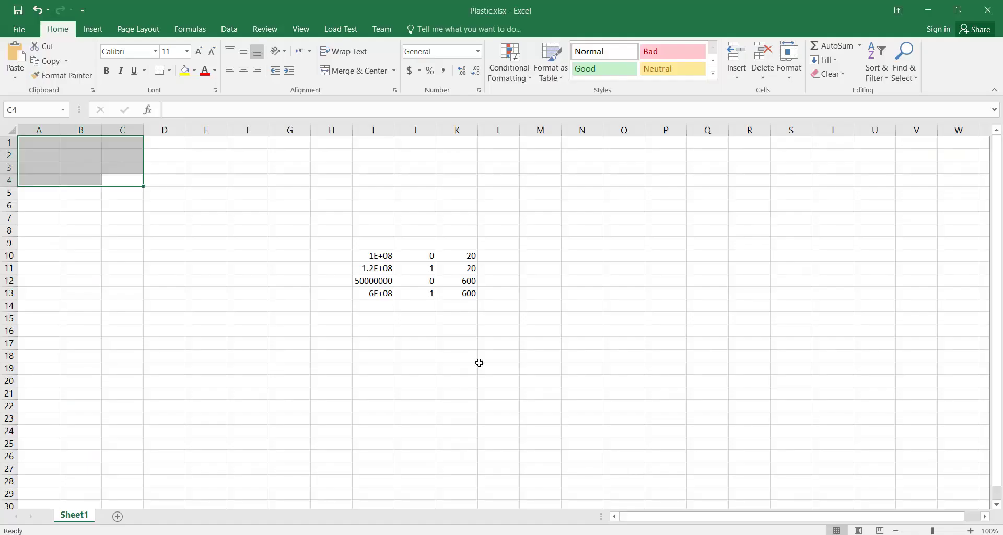
drag(366, 253, 454, 291)
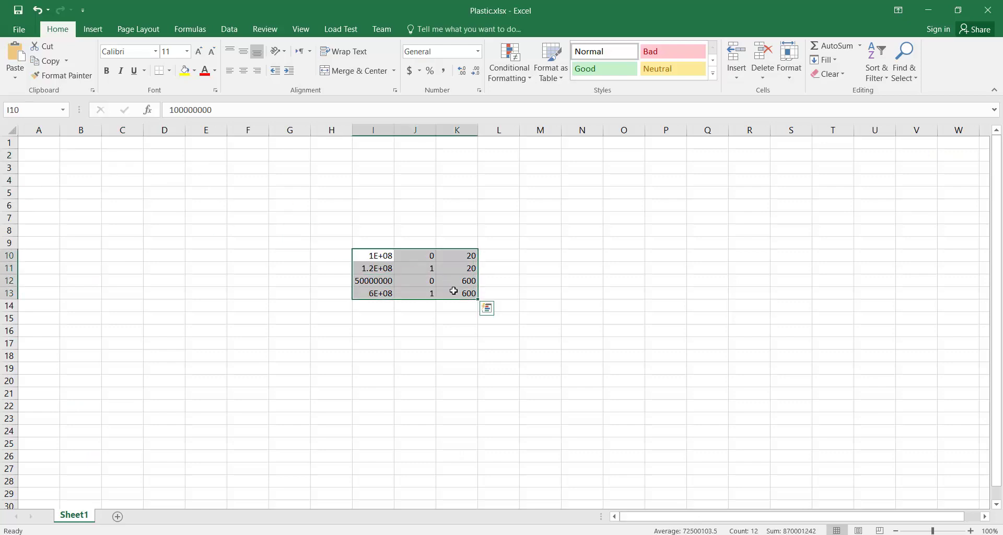
key(ctrl+c)
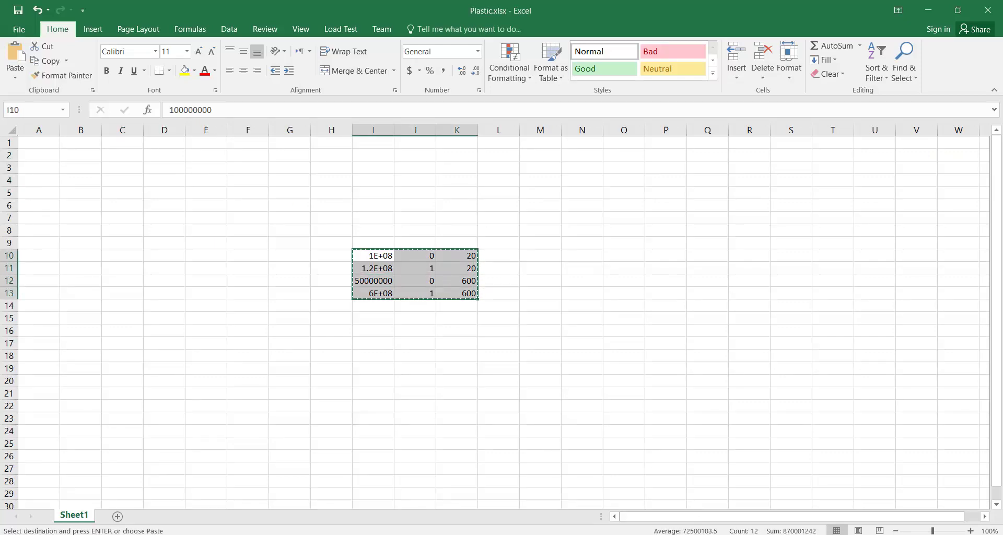
key(alt+Tab)
Paste the four plastic rows (1e8/0, 1.2e8/1 at 20; 5e7/0, 6e8/1 at 600).
click(173, 328)
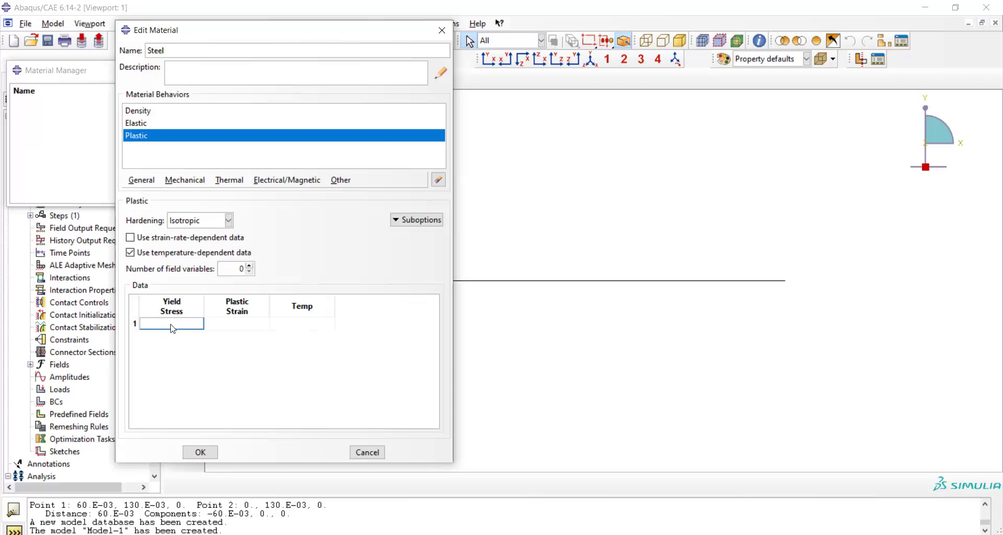
key(ctrl+v)
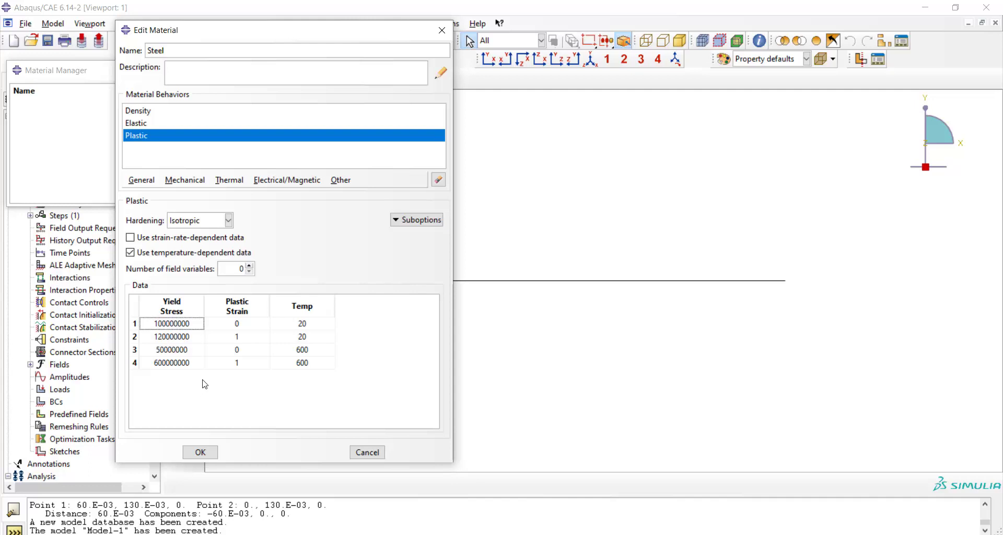
Add Specific Heat of 50 and an Inelastic Heat Fraction of 0.9 to Steel.
click(229, 181)
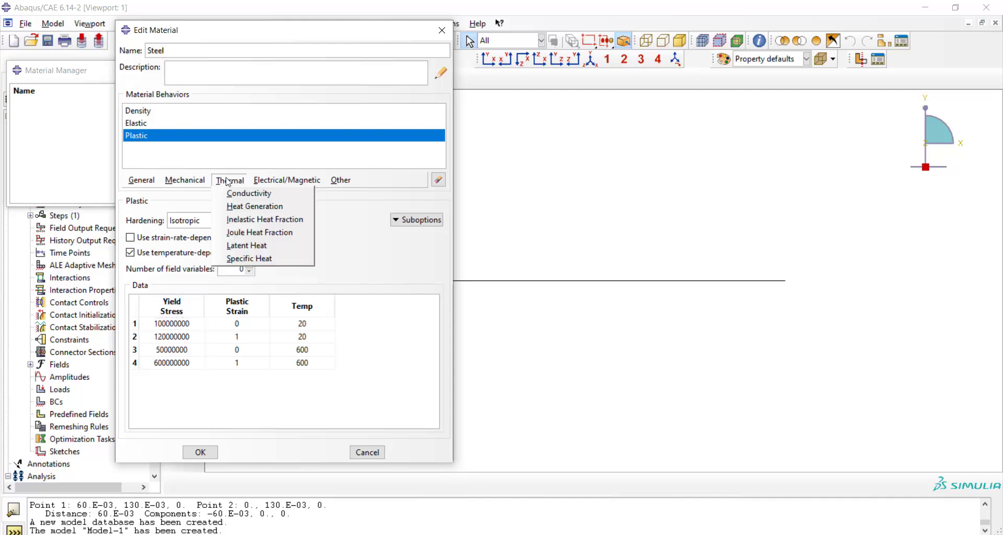
click(261, 259)
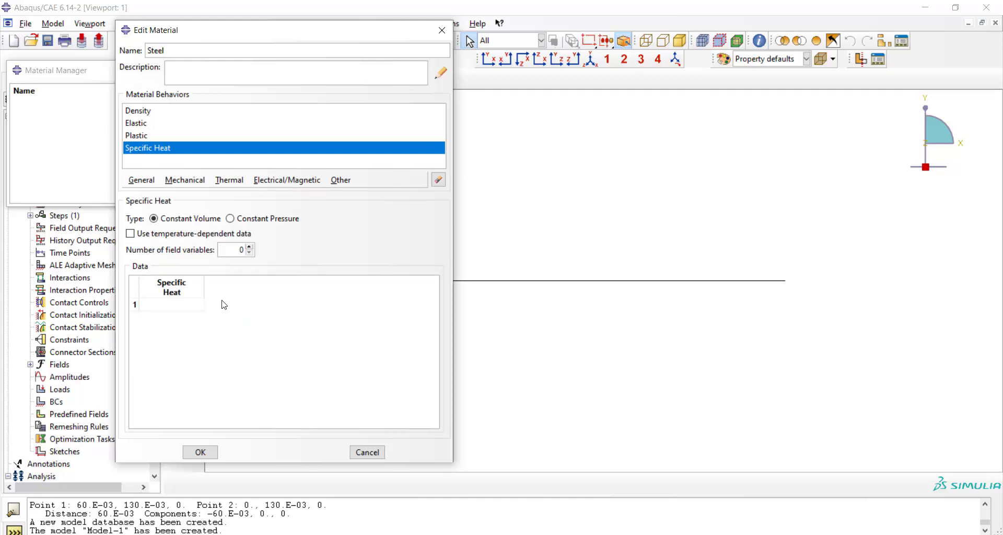
click(177, 308)
click(222, 182)
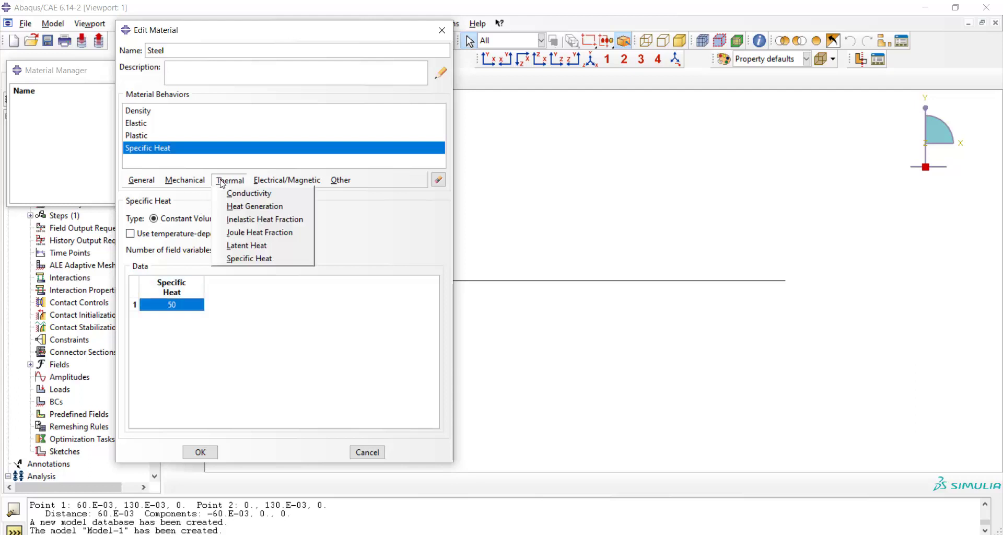
click(286, 220)
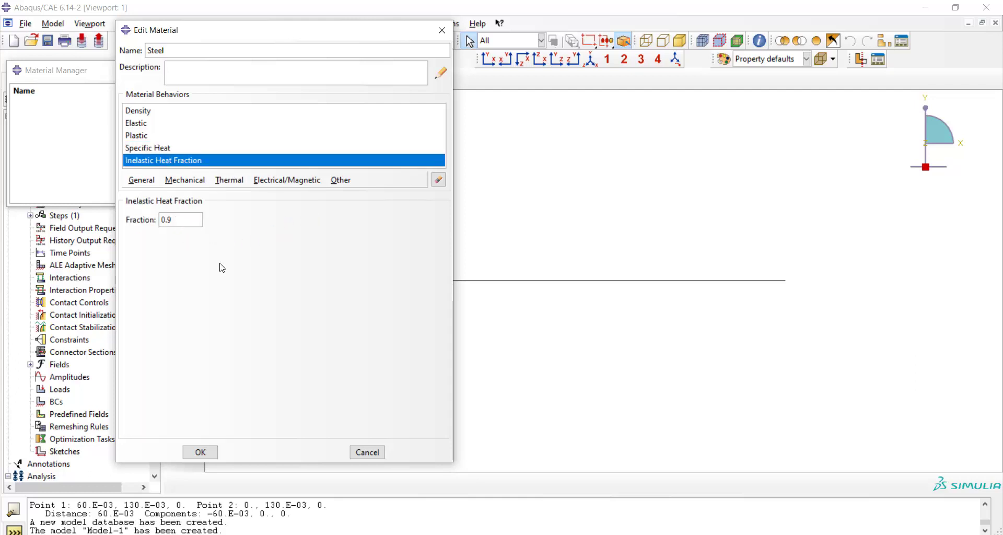
Save the Steel material and make Billet the current part.
click(199, 452)
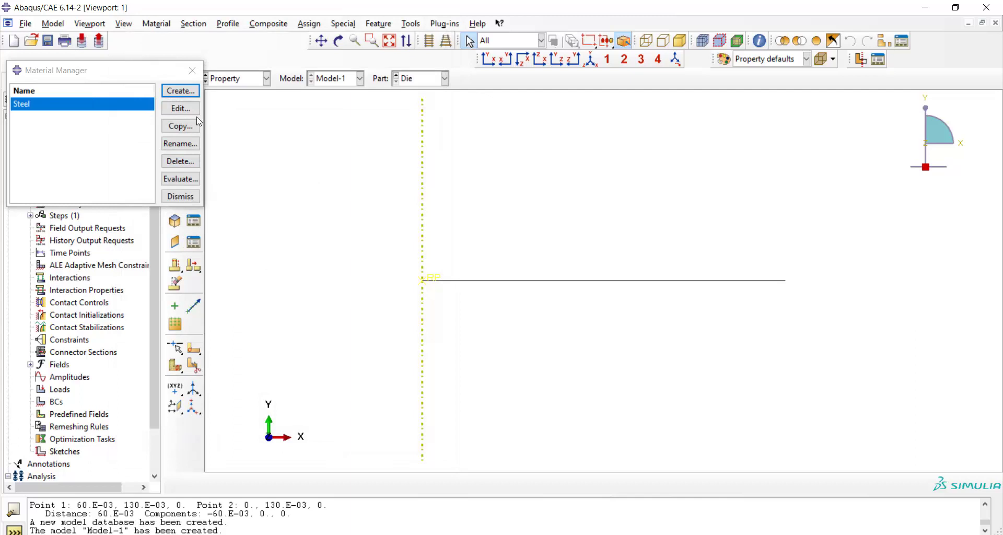
click(194, 77)
click(413, 79)
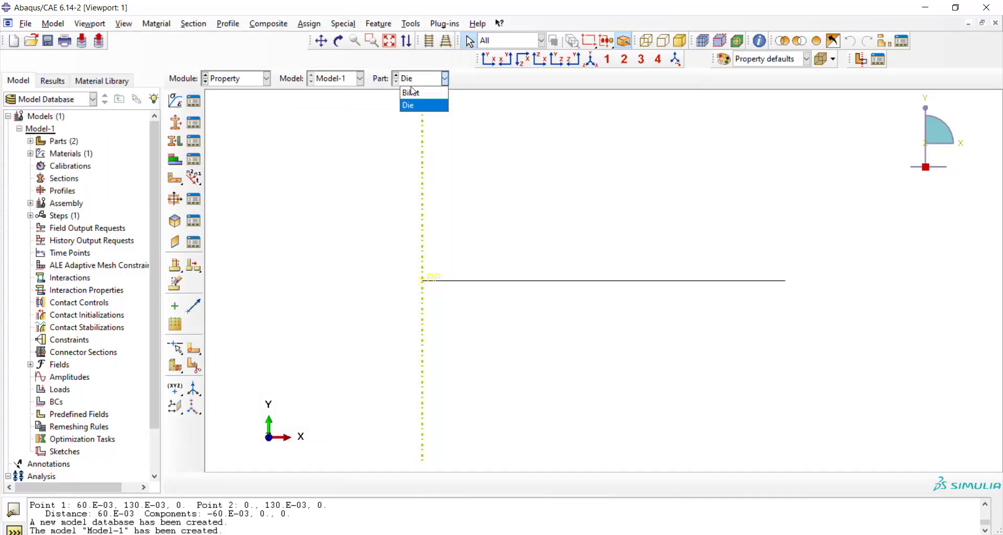
click(414, 93)
Create solid homogeneous Steel section Section-1 and assign it to the whole billet.
click(175, 122)
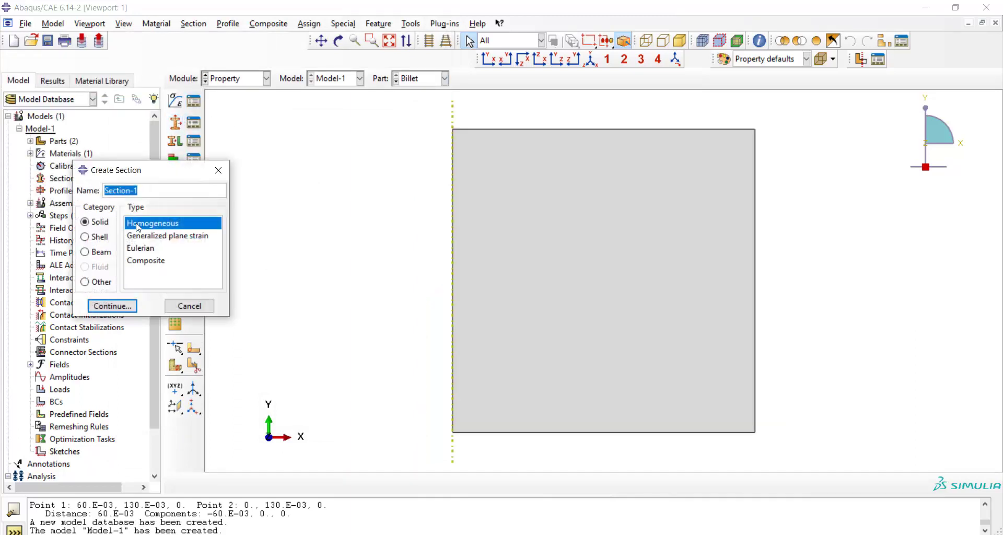
click(112, 306)
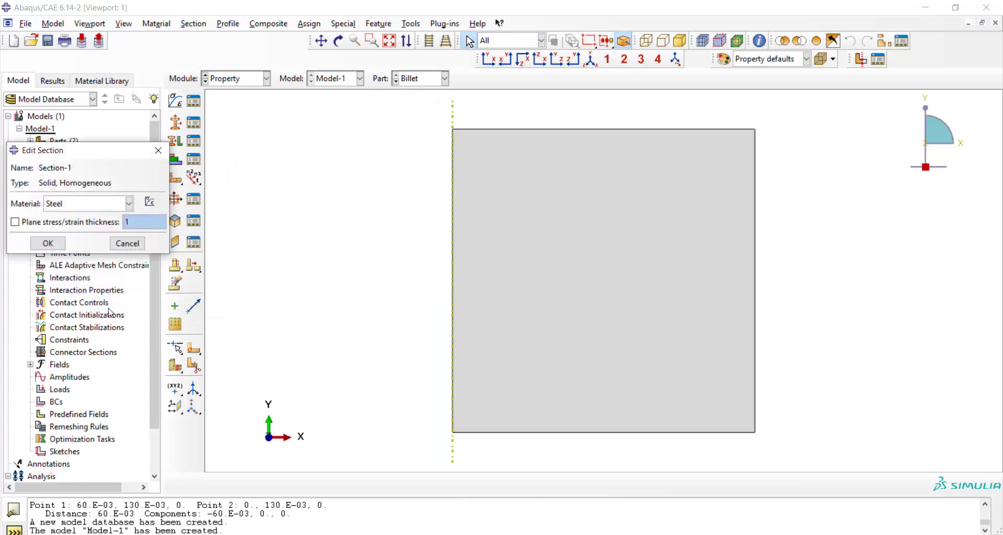
click(48, 244)
click(175, 141)
click(475, 242)
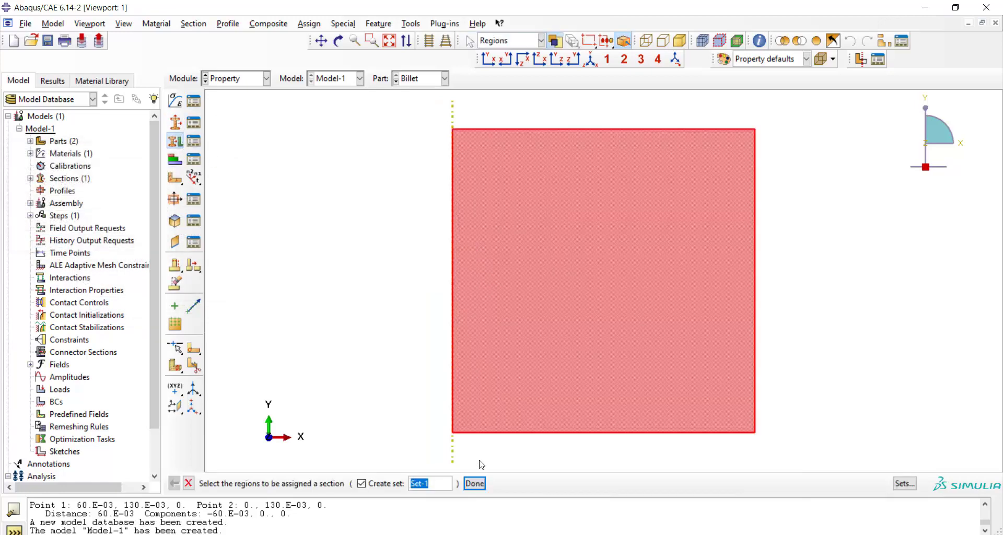
click(475, 484)
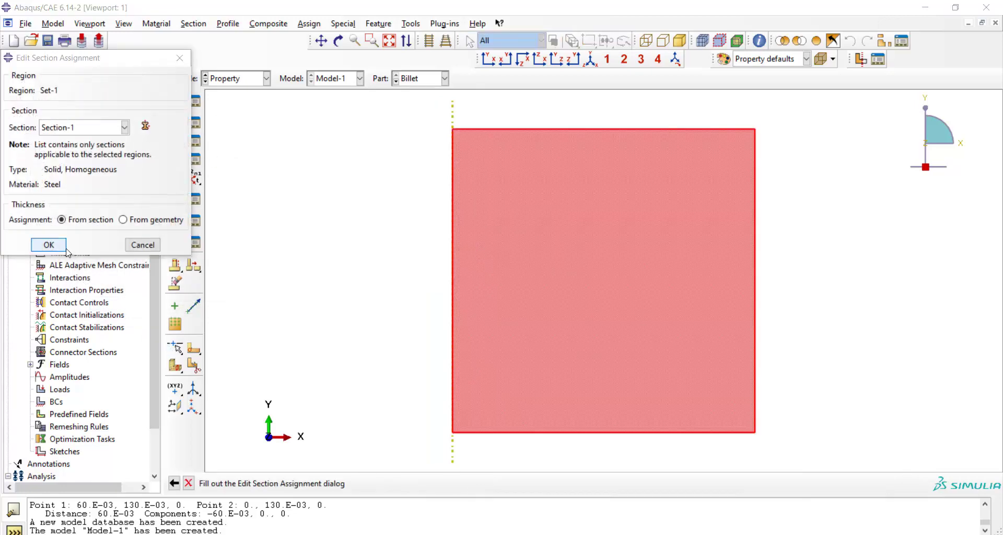
click(49, 244)
click(228, 79)
Add independent instances of Billet and Die to the assembly.
click(239, 117)
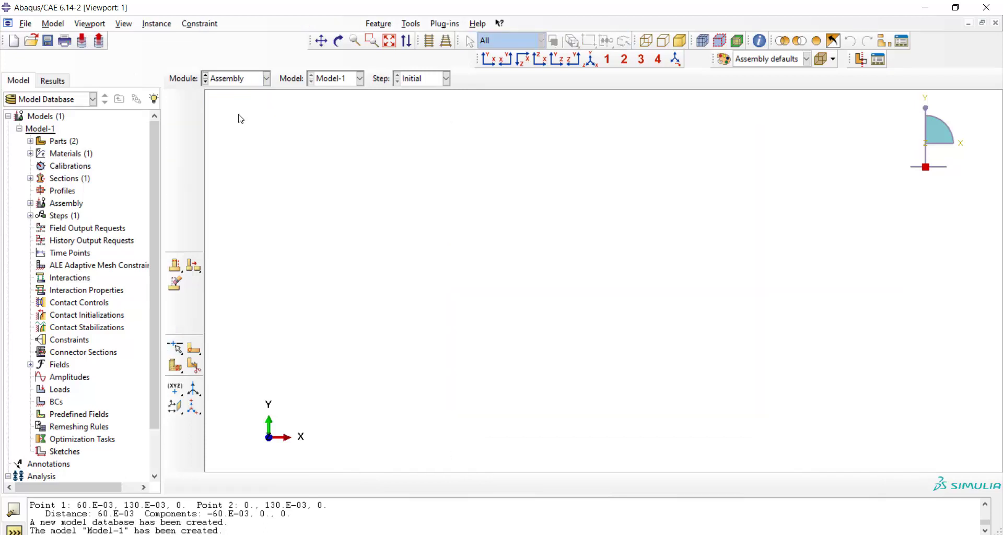
click(175, 100)
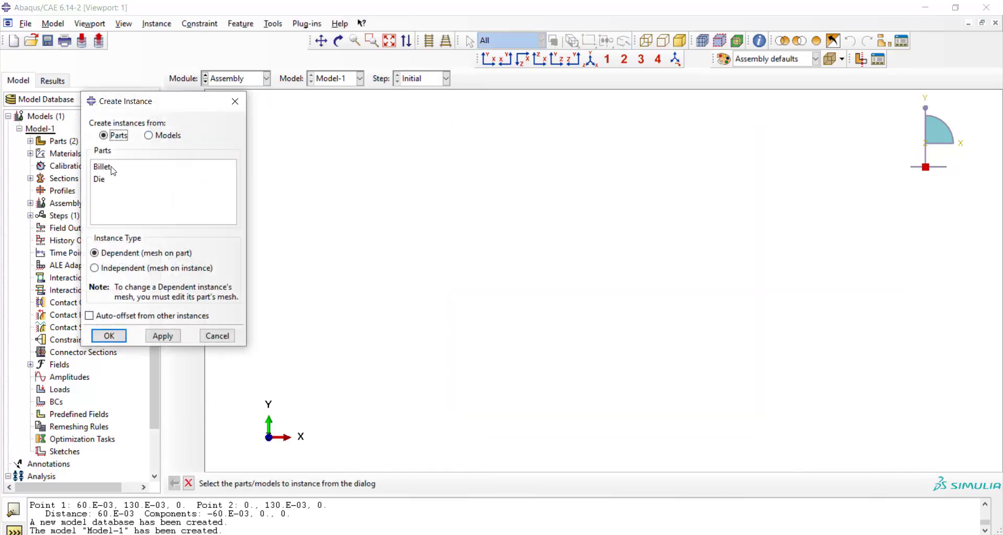
drag(115, 168, 112, 181)
click(106, 268)
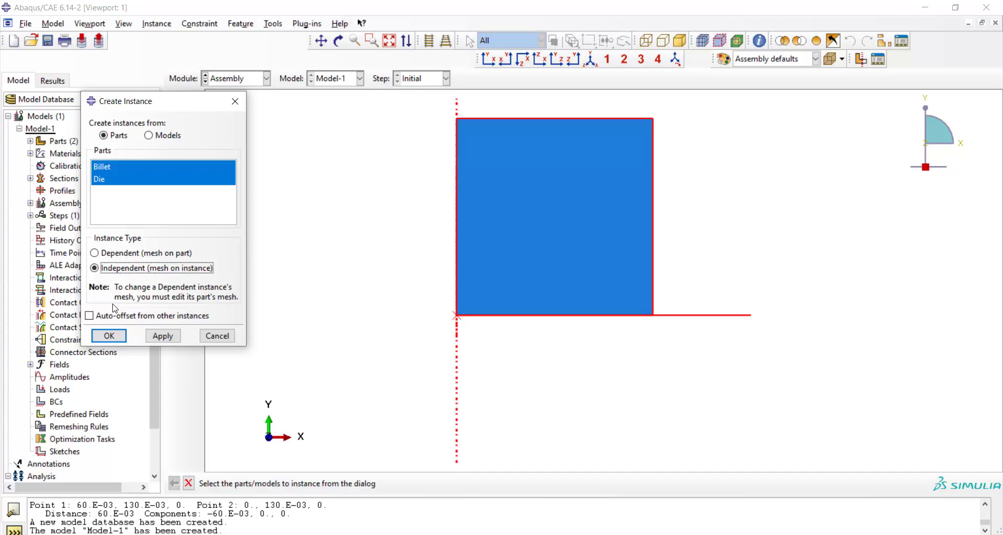
click(109, 335)
Translate Die-1 from the billet's bottom-left to top-left corner, 0.04 up.
click(190, 121)
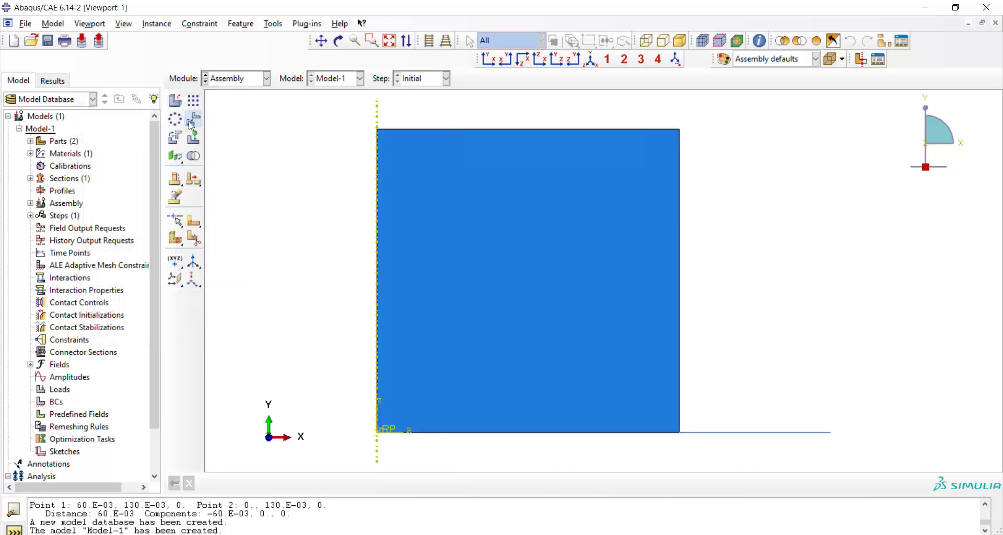
click(745, 437)
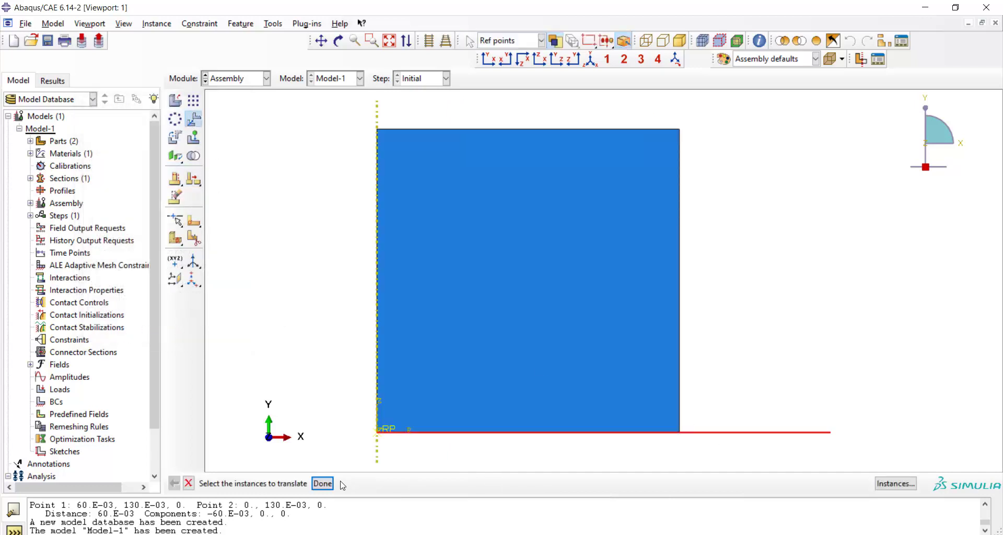
click(323, 484)
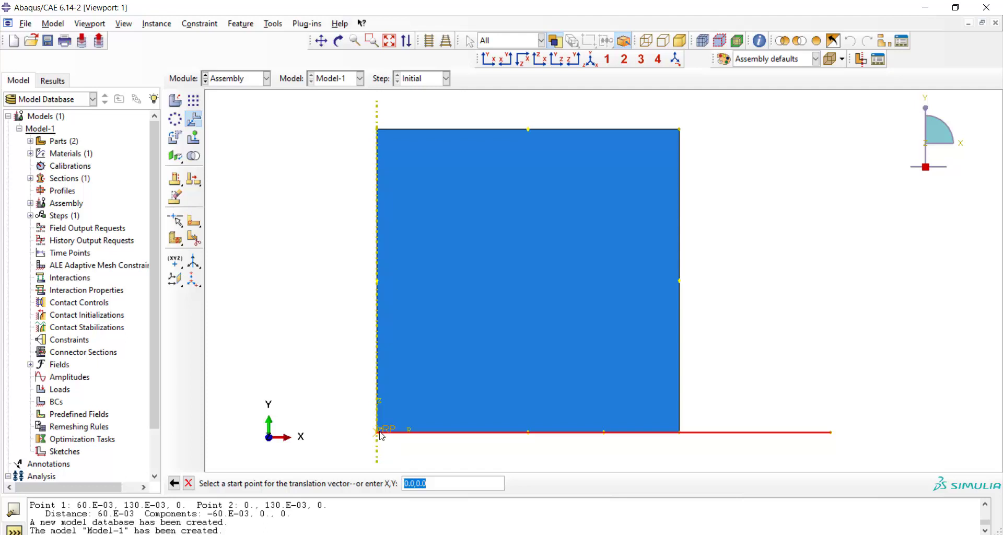
click(378, 432)
click(378, 130)
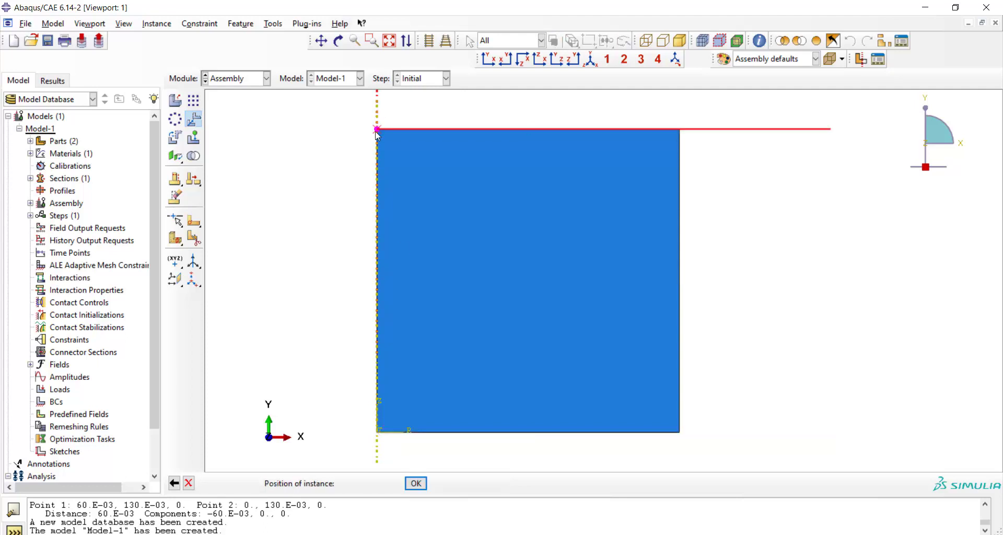
click(283, 483)
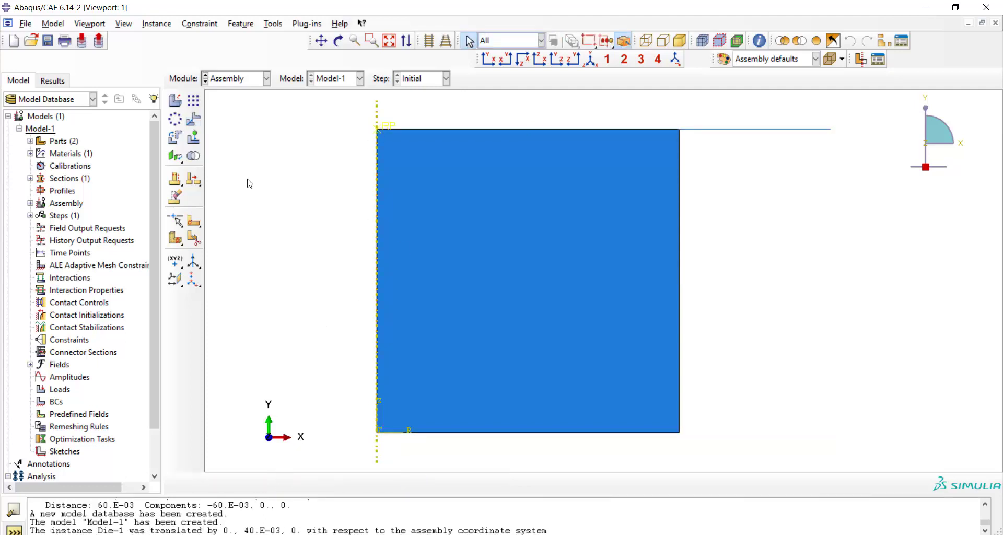
In the Step module, create a Dynamic, Explicit step named Forming.
click(232, 80)
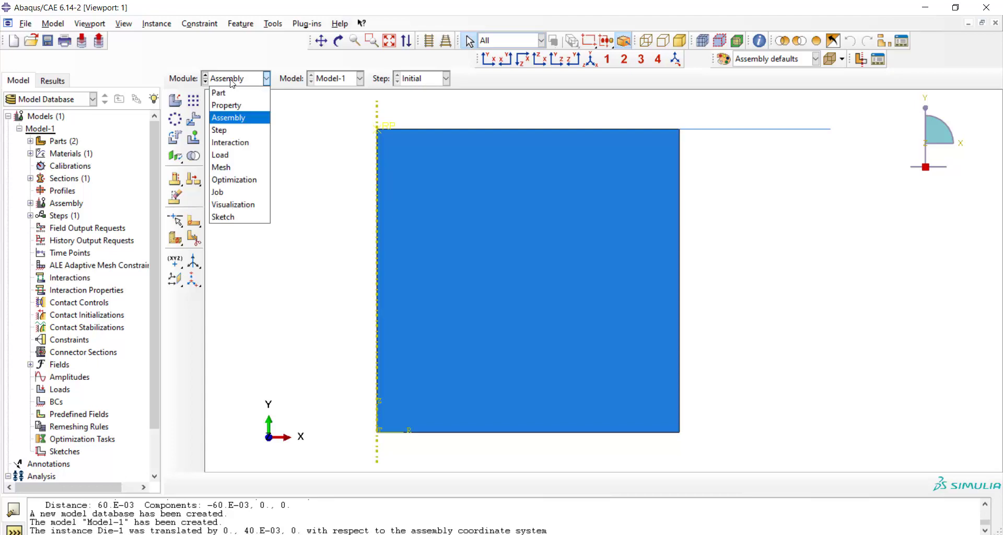
click(230, 130)
click(181, 103)
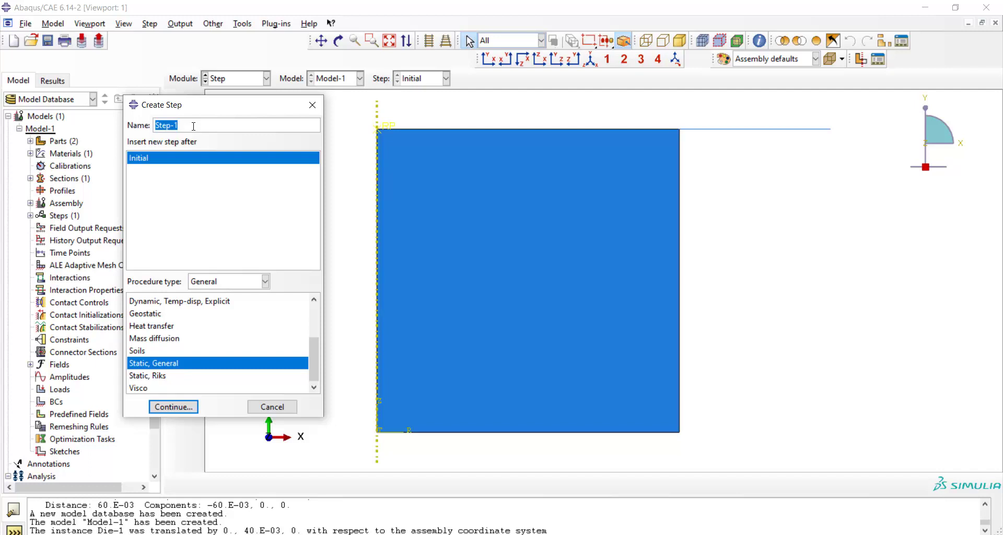
text(Forming)
click(177, 125)
text(ng)
scroll(199, 330, up, 2)
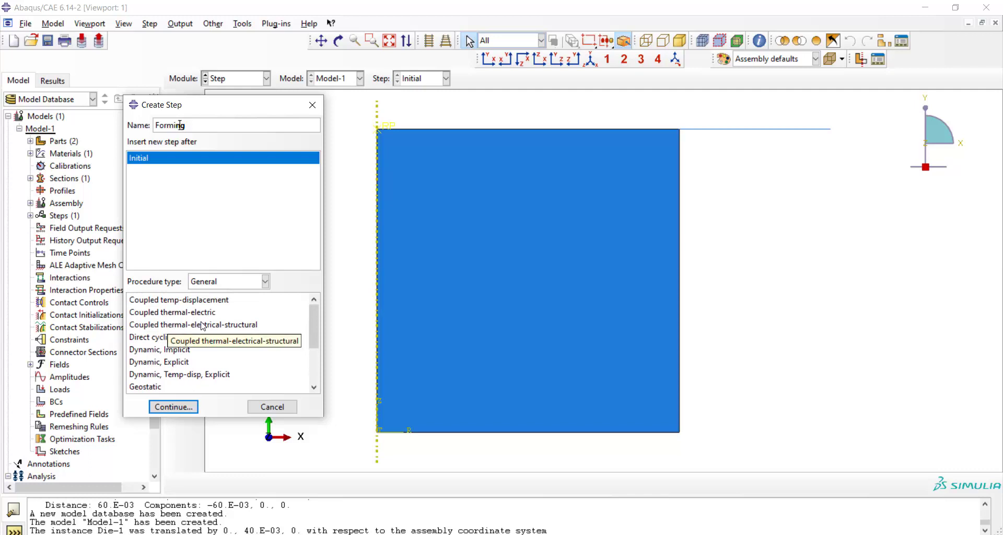
click(186, 362)
click(166, 408)
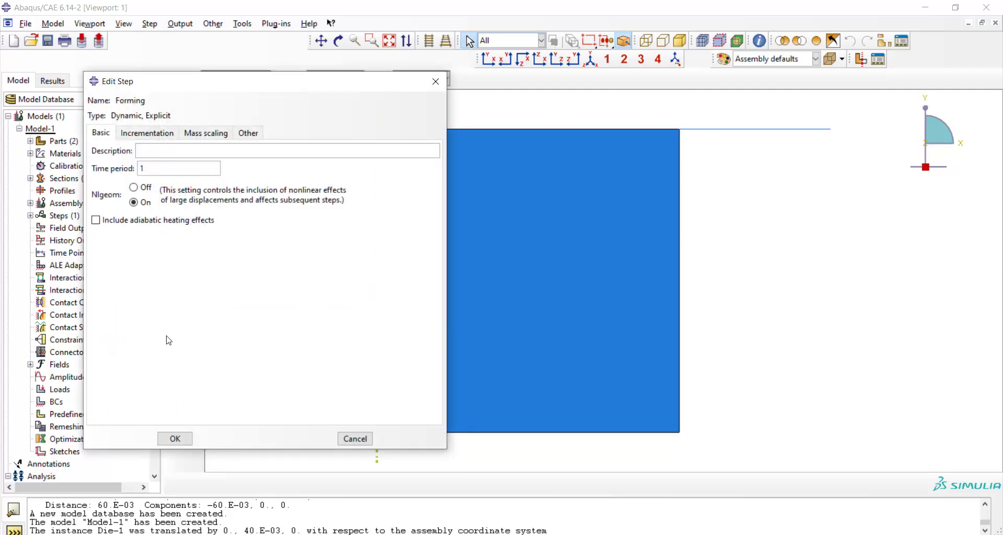
Set the Forming time period to 0.01 with adiabatic heating effects included.
drag(150, 164, 91, 193)
click(105, 221)
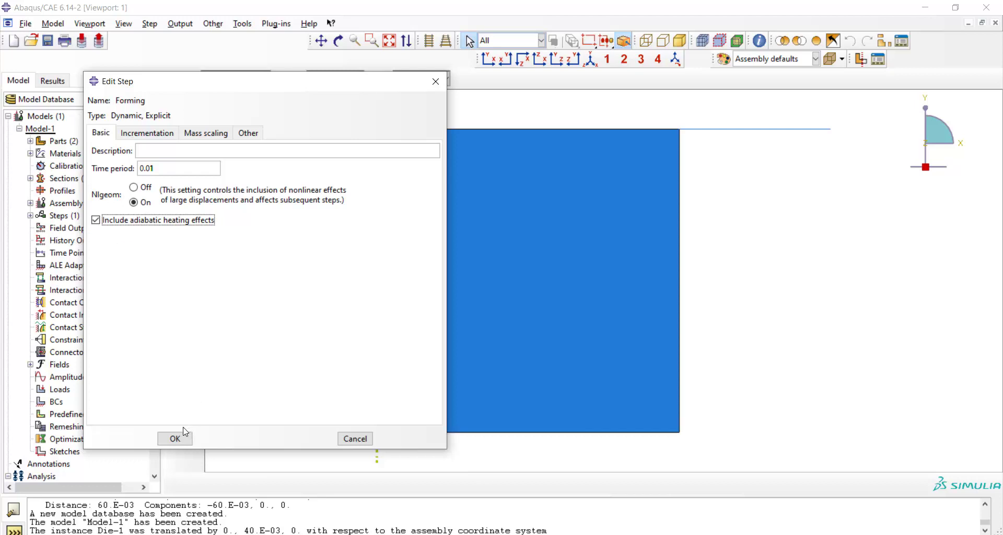
click(176, 438)
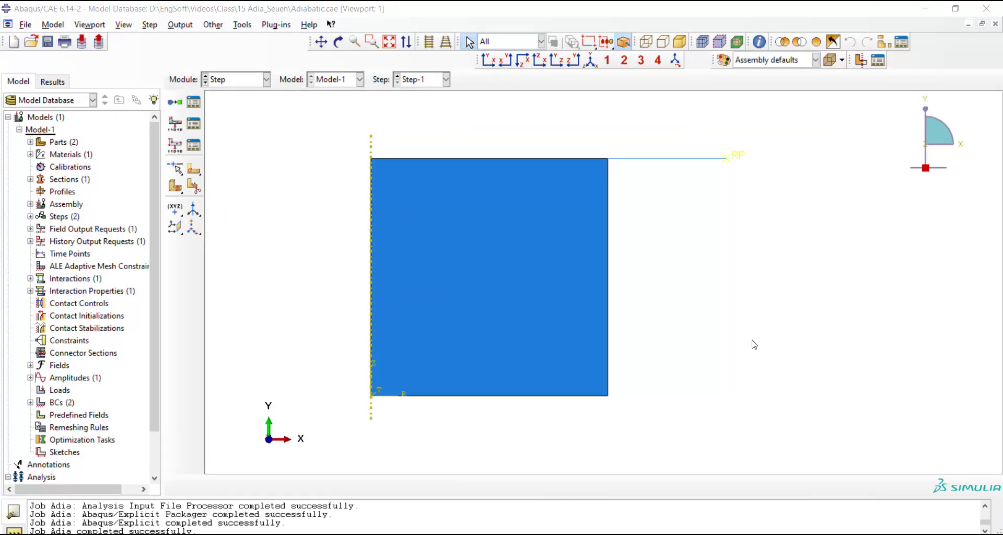
Add TEMP element temperature to field output request F-Output-1.
click(182, 25)
mouse_move(224, 38)
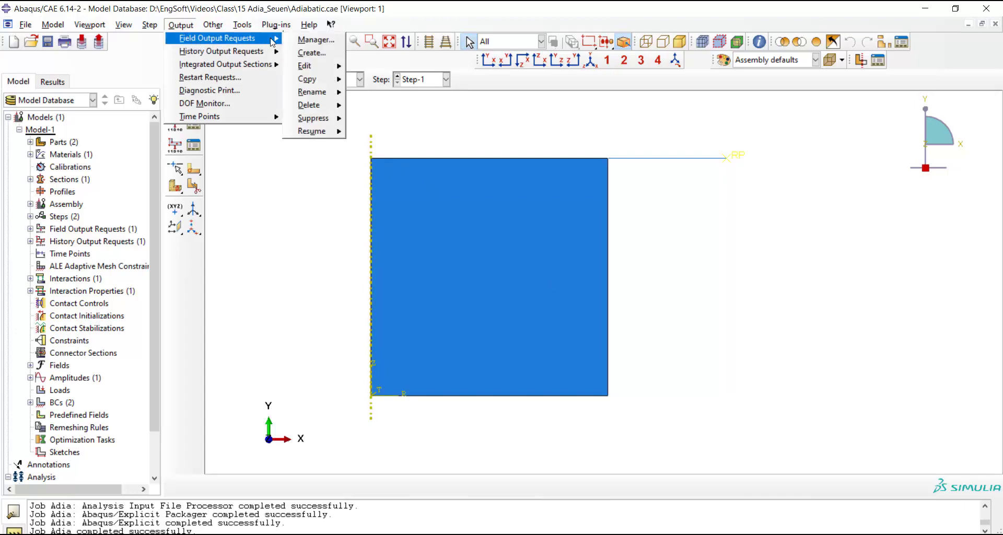
click(306, 40)
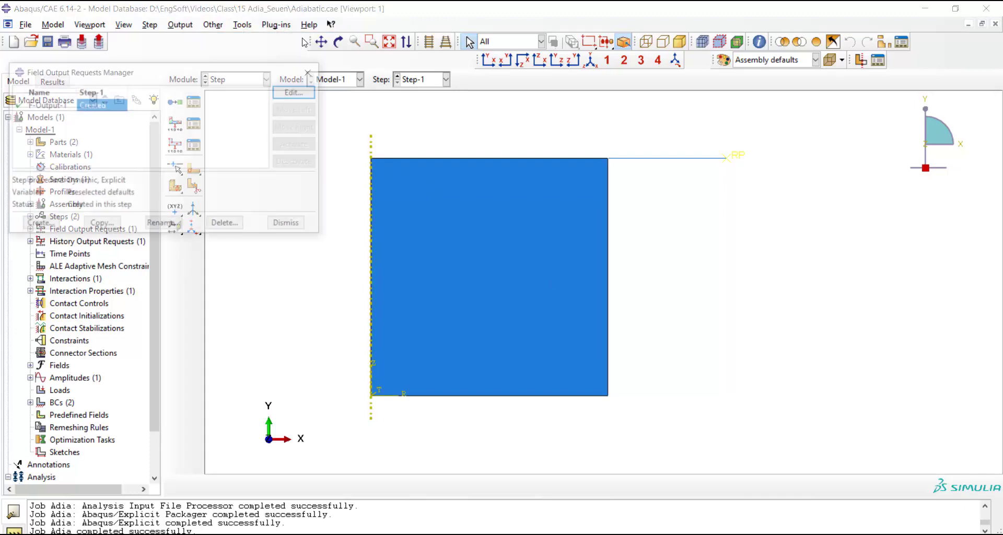
click(287, 96)
drag(139, 73, 249, 58)
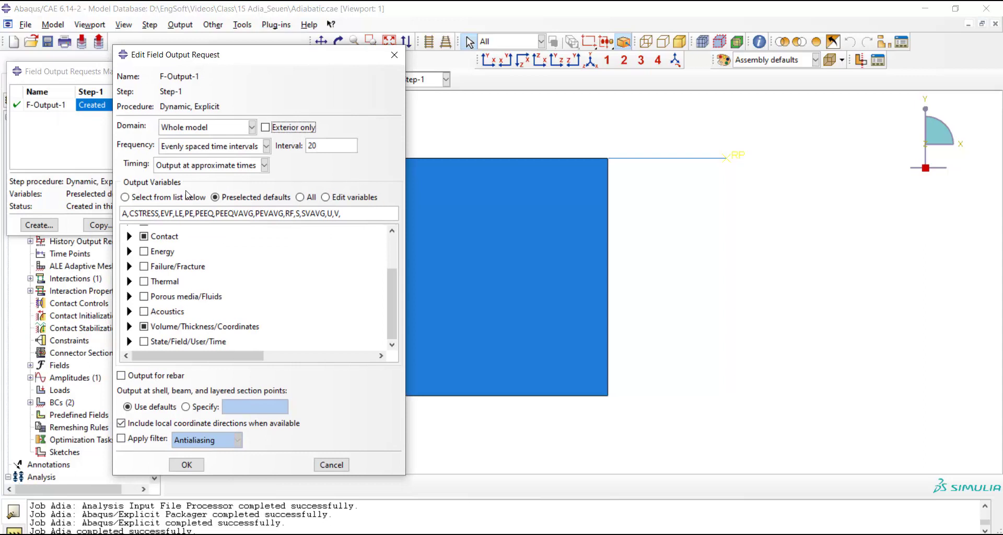
click(130, 281)
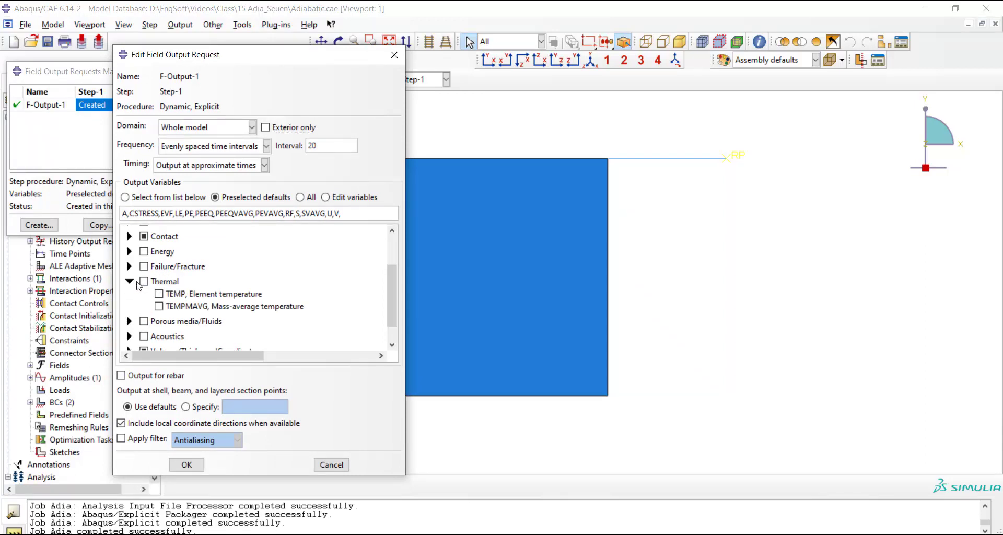
click(159, 294)
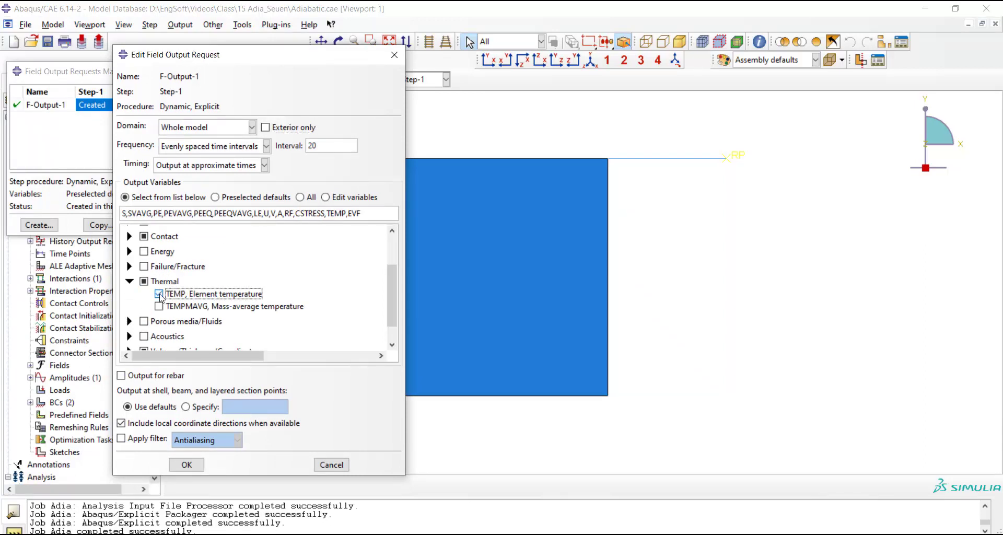
click(186, 465)
Close the field output requests and switch to the Interaction module.
click(289, 224)
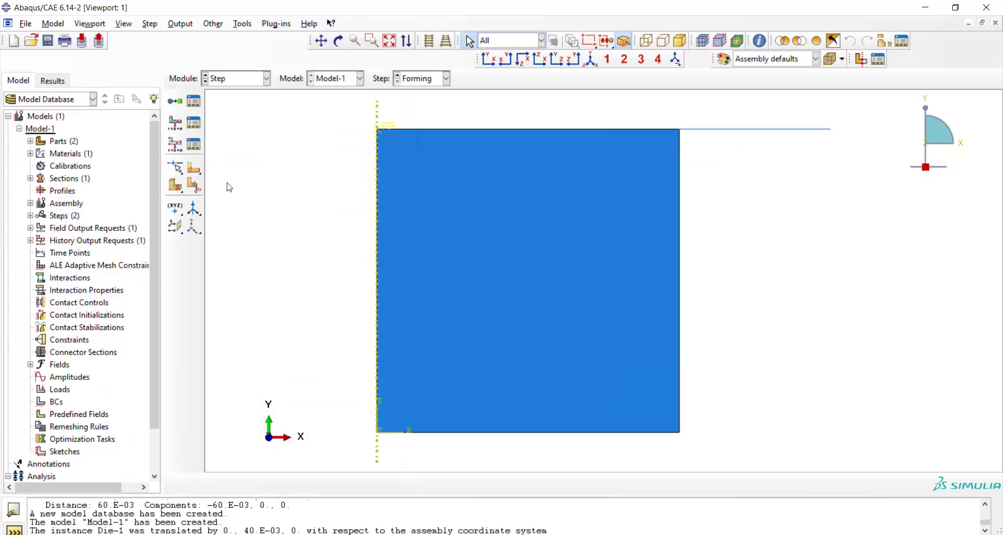
click(239, 79)
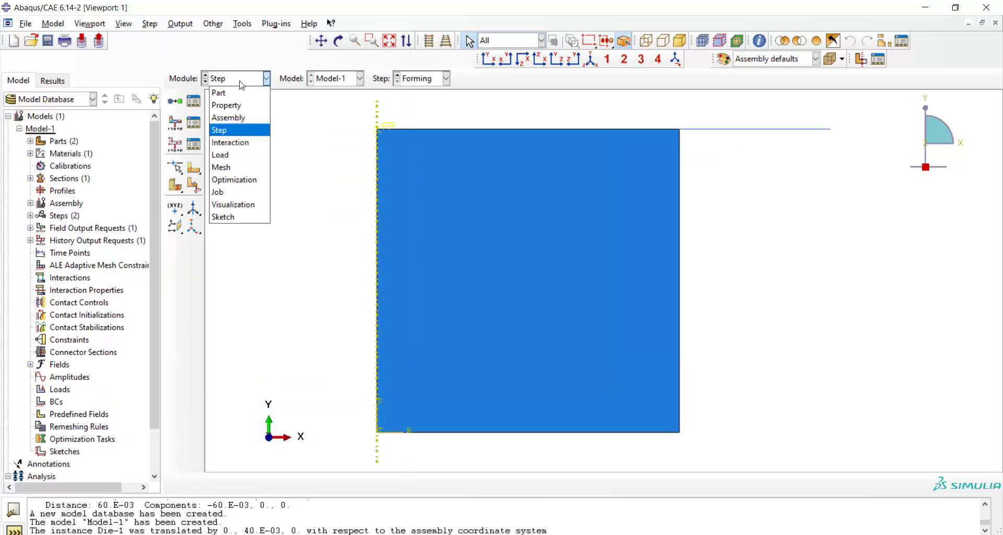
click(243, 144)
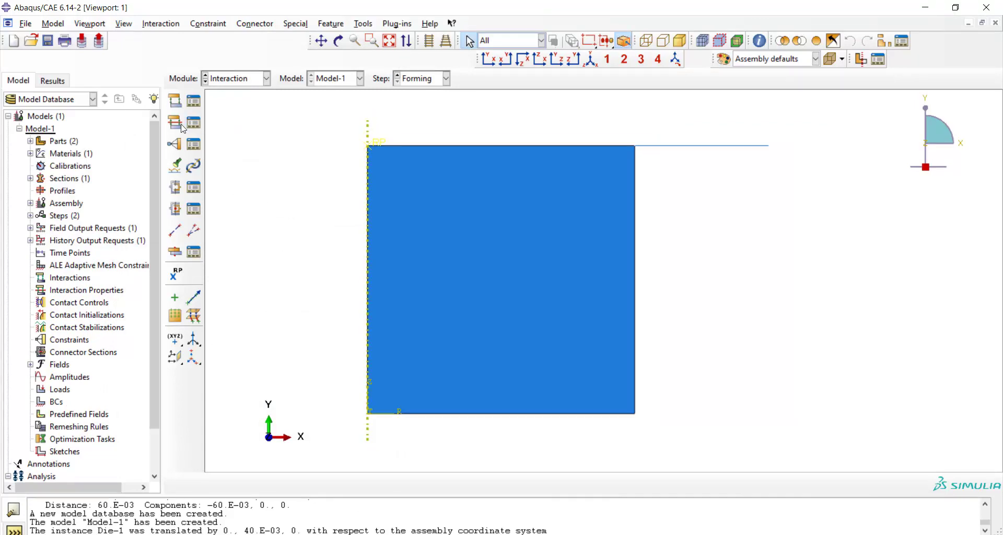
Create contact property IntProp-1 with penalty tangential friction, coefficient 0.15.
click(176, 124)
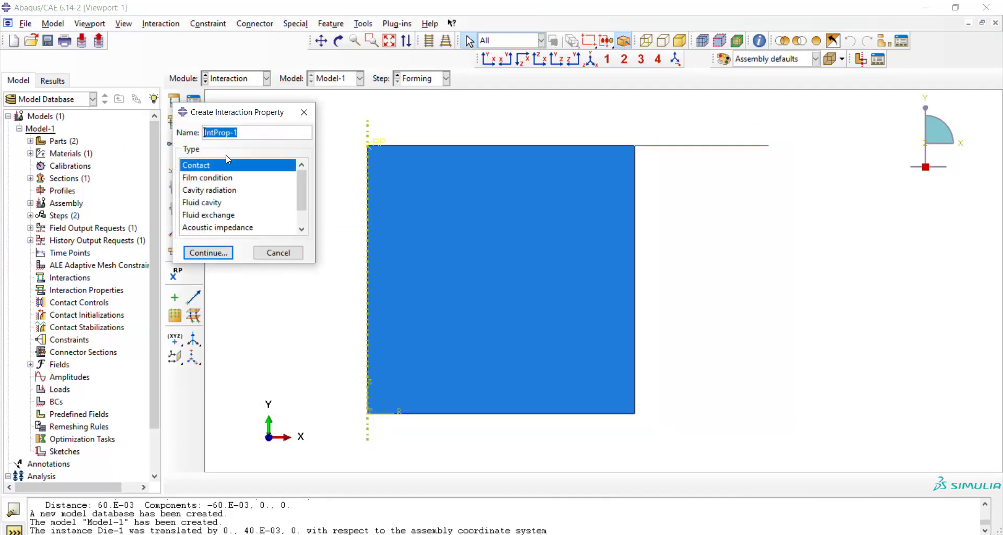
click(208, 253)
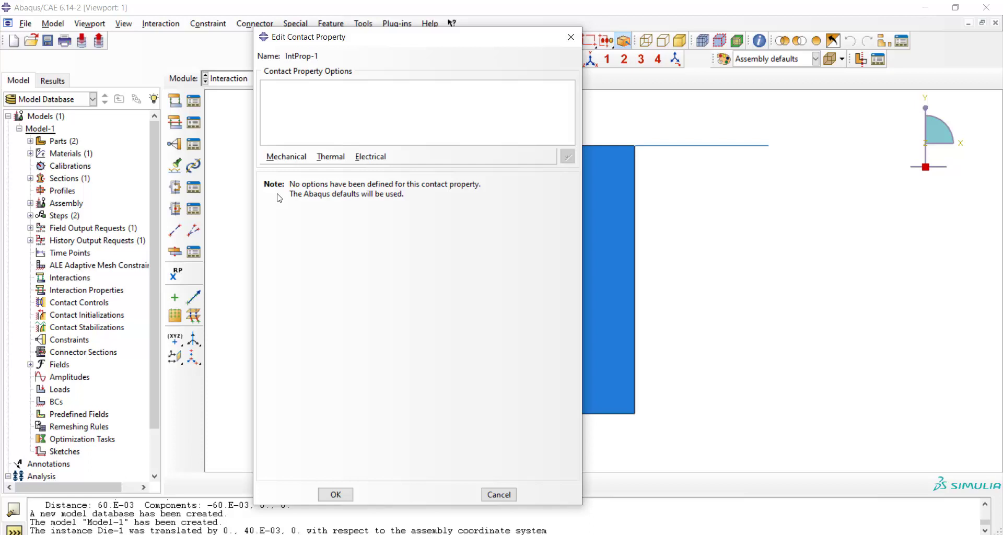
click(287, 157)
click(298, 168)
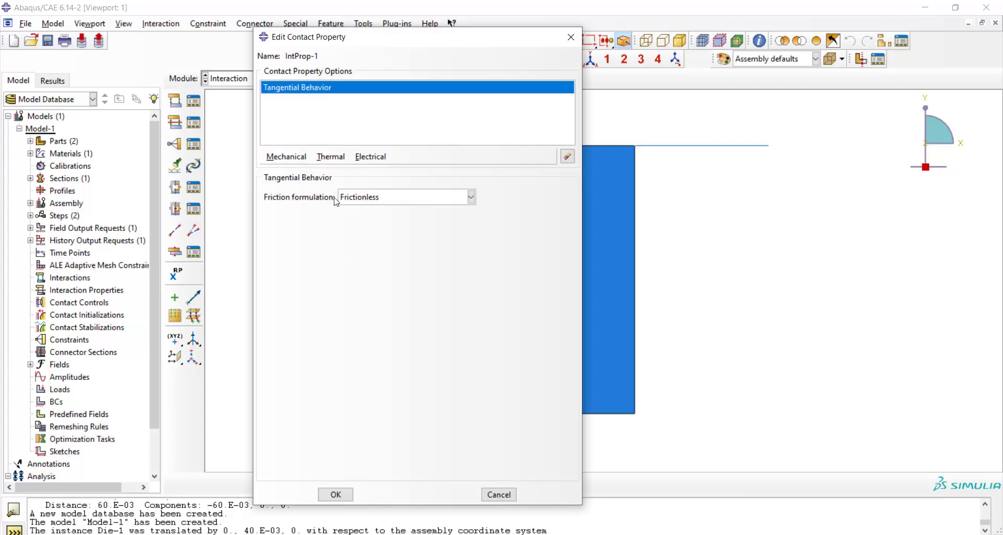
click(361, 197)
click(368, 221)
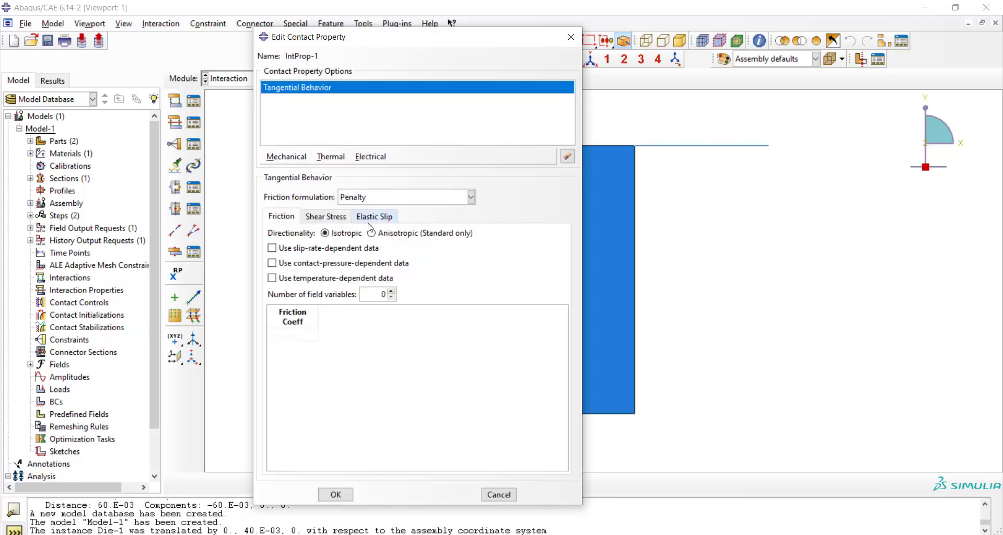
click(301, 334)
click(336, 494)
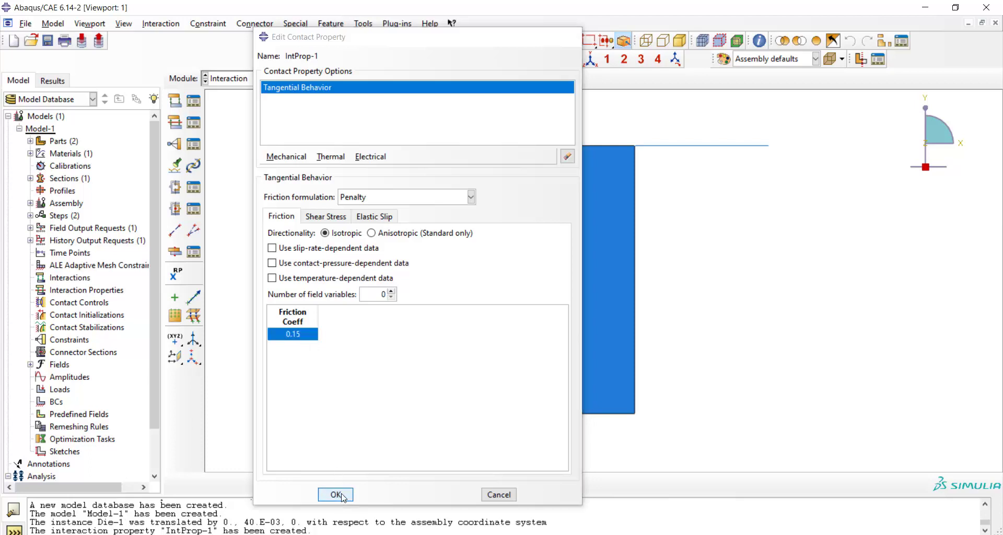
click(175, 101)
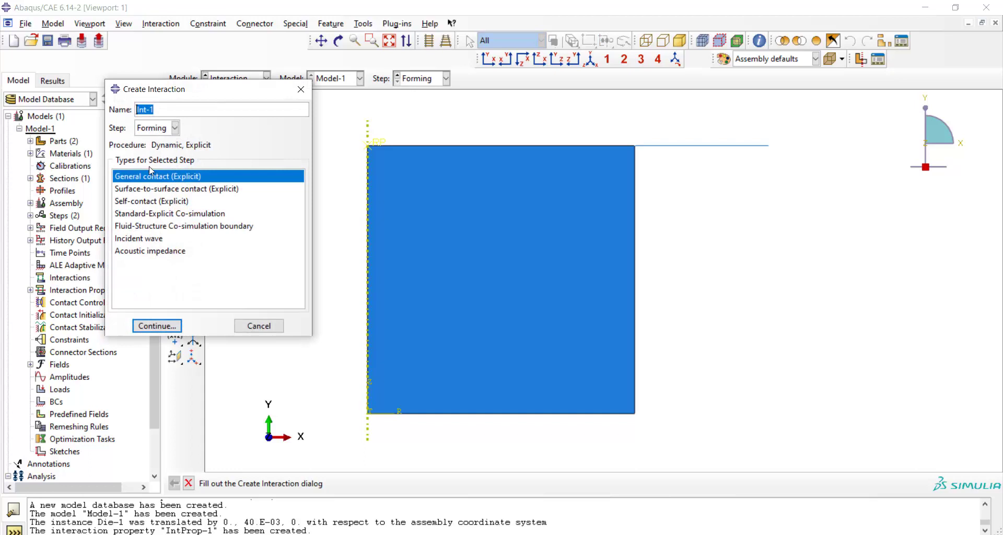
Start the Explicit surface-to-surface contact DieBillet with the die's top edge as first surface, facing the billet.
text(DieBillet)
click(150, 189)
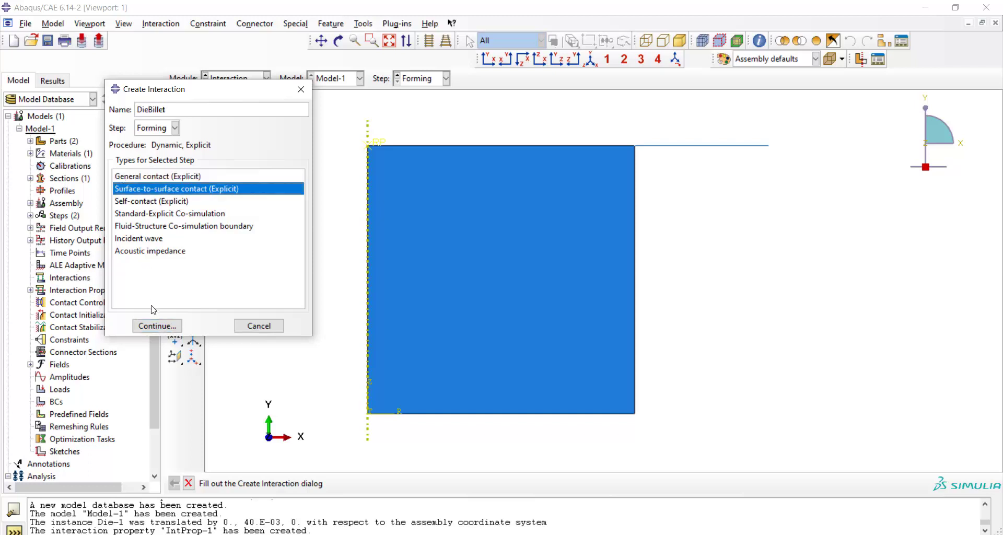
click(157, 327)
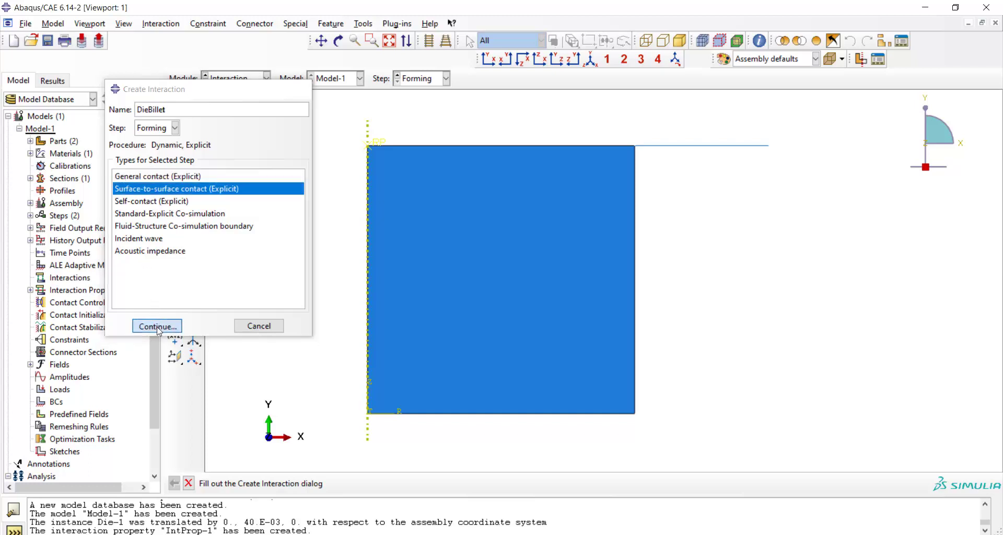
click(718, 149)
click(482, 483)
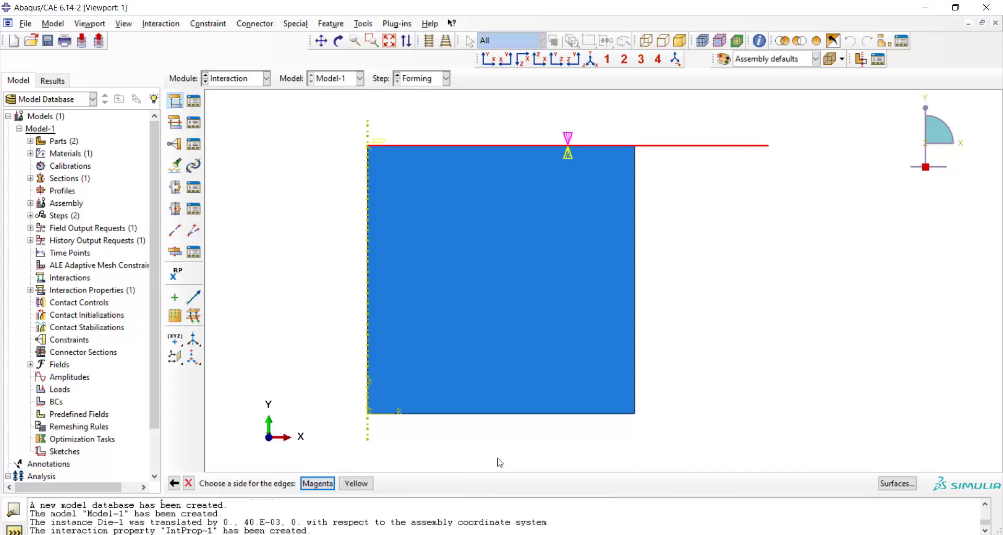
click(355, 481)
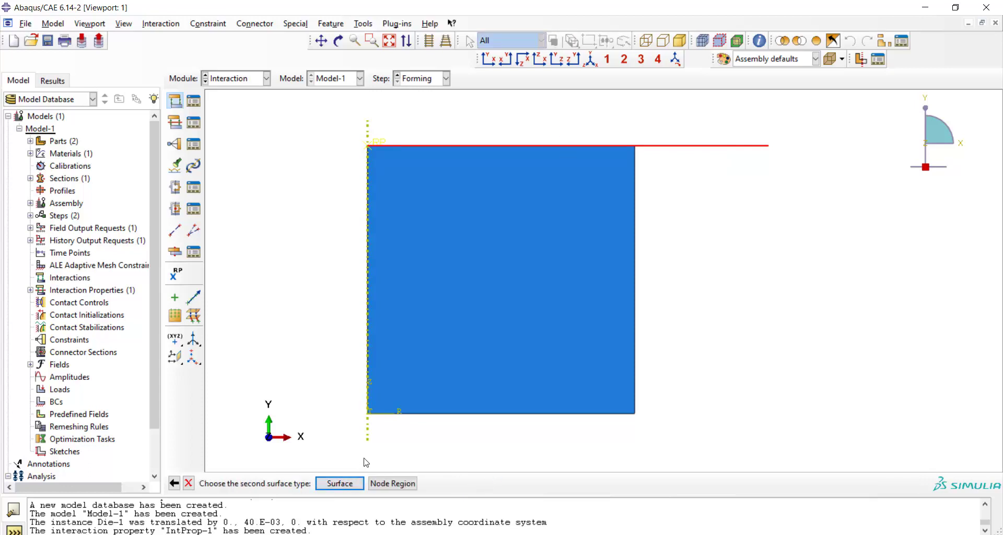
click(339, 483)
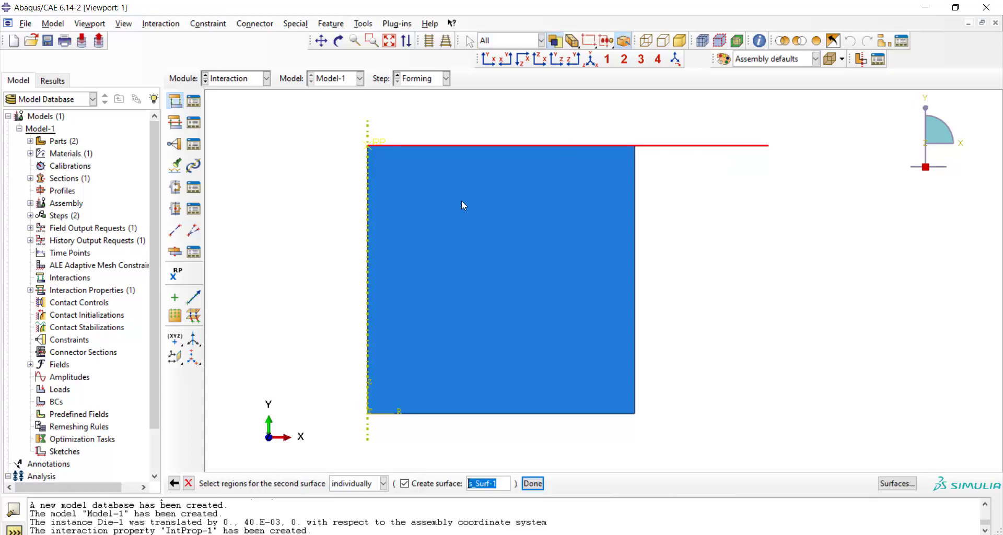
click(497, 145)
middle_click(225, 444)
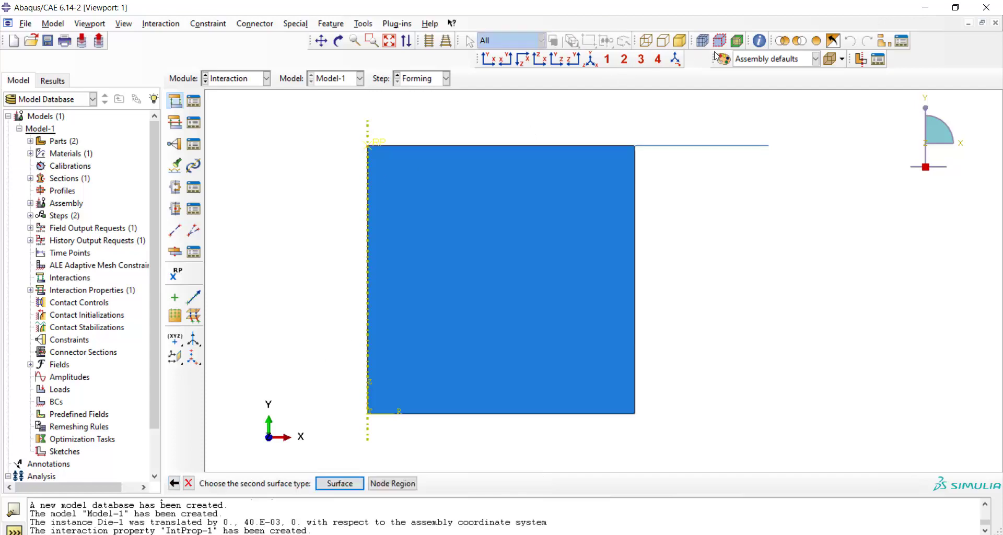
Hide Die-1 with a display group, pick the billet's top edge as second surface, and confirm.
click(883, 41)
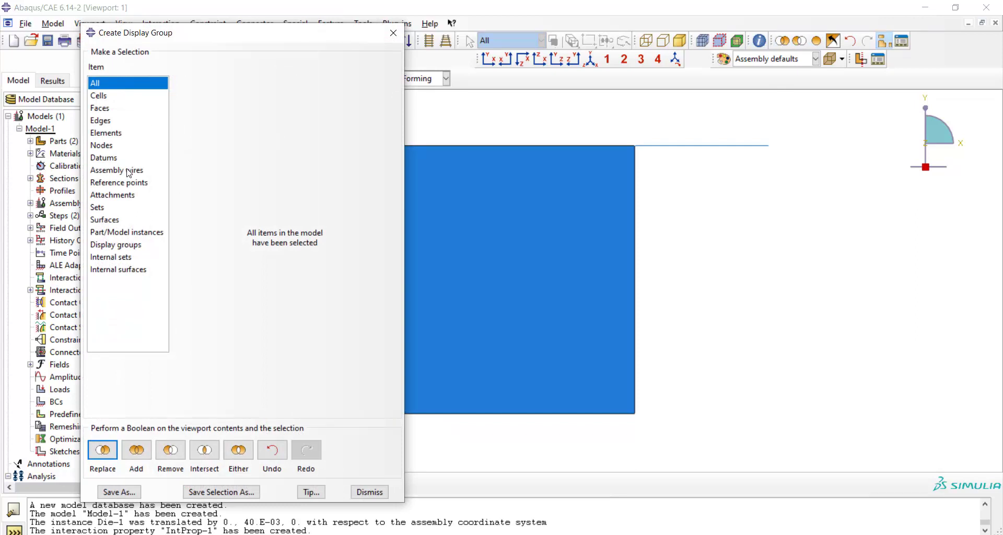
click(147, 232)
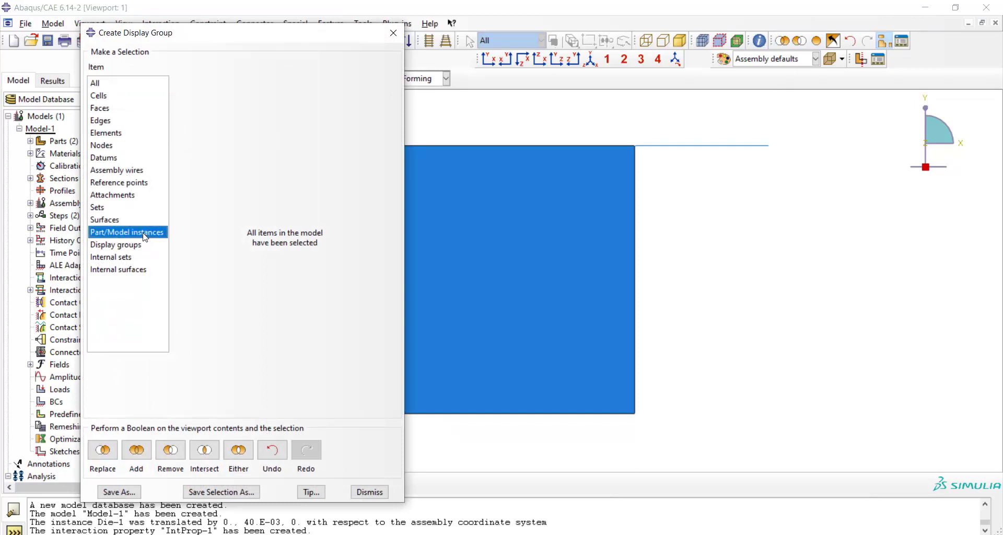
click(212, 101)
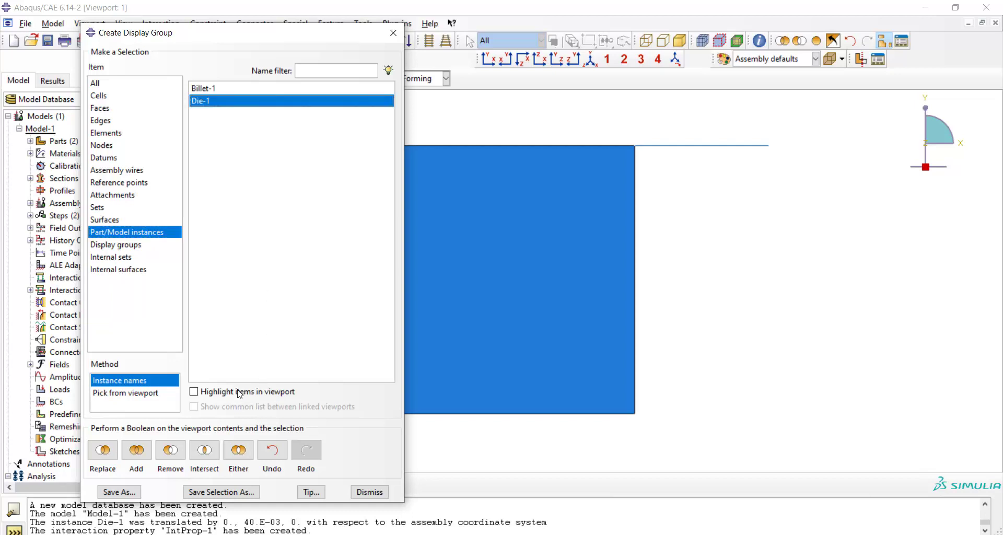
click(171, 450)
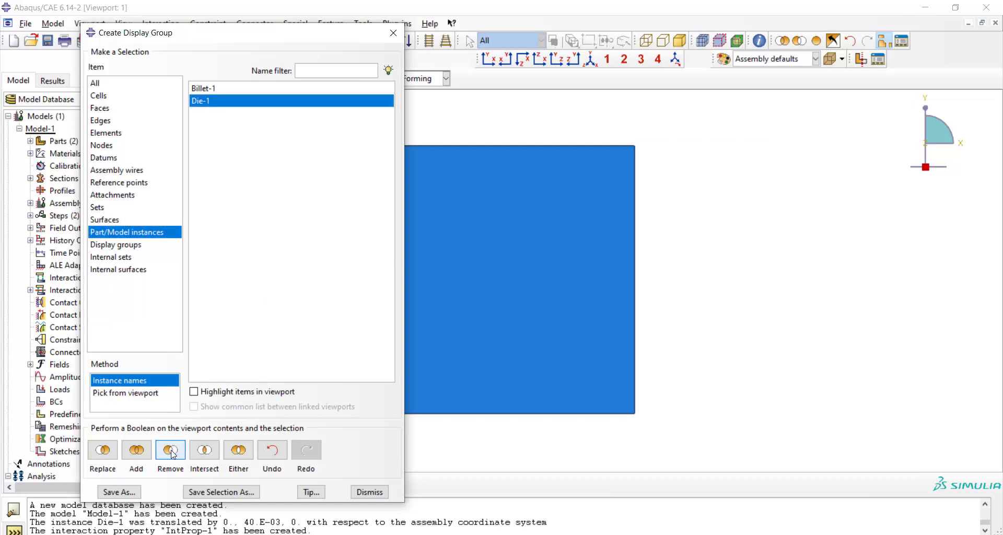
click(393, 33)
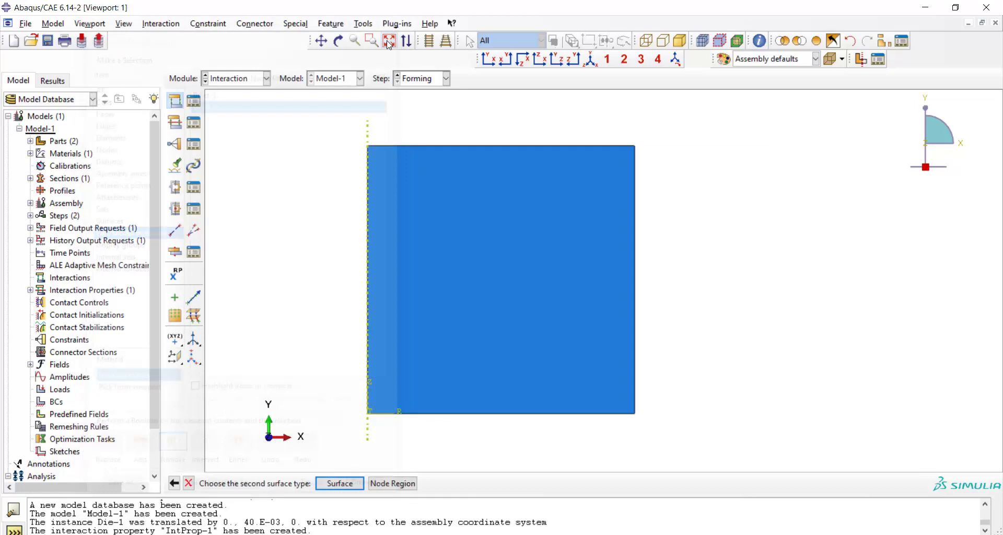
click(431, 147)
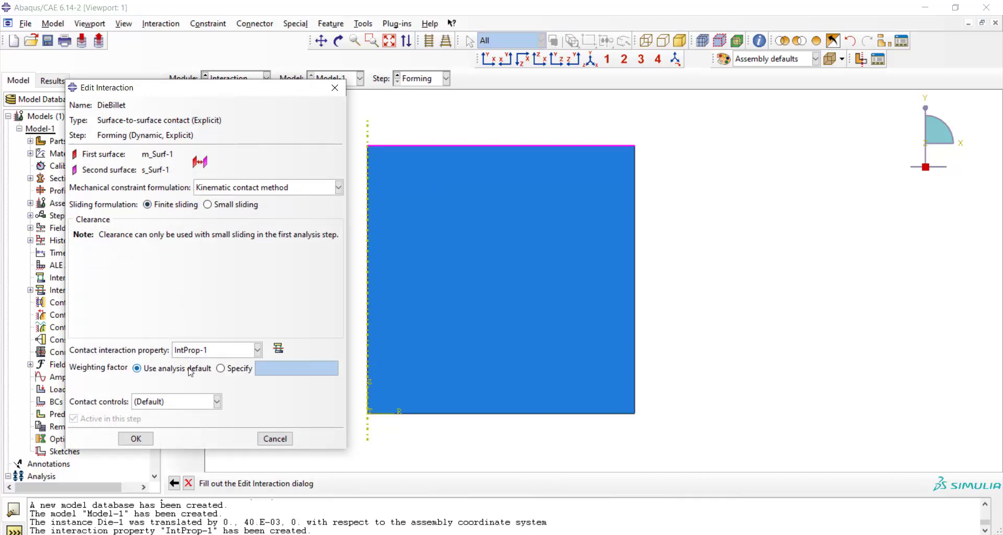
click(137, 440)
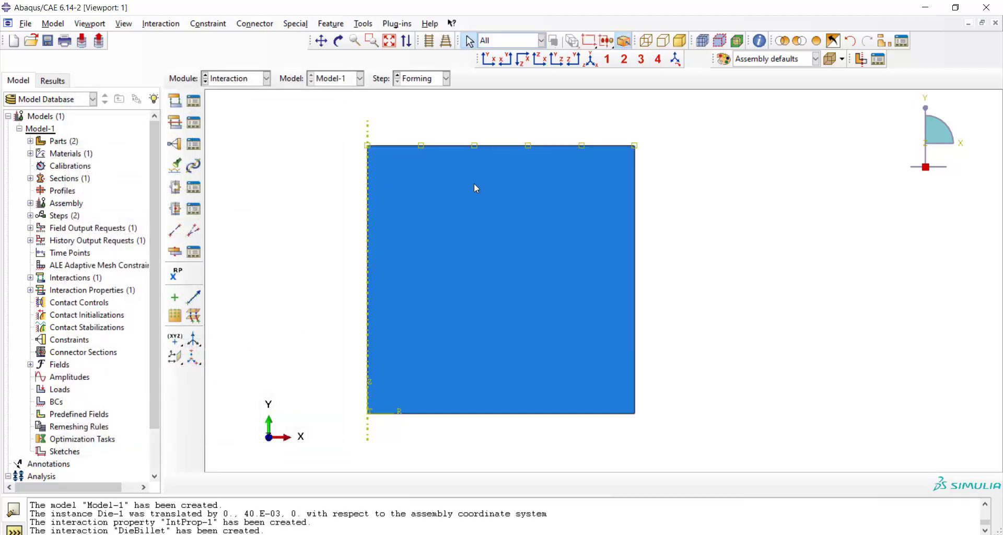
Show the die again and switch to the Load module.
click(817, 41)
click(241, 79)
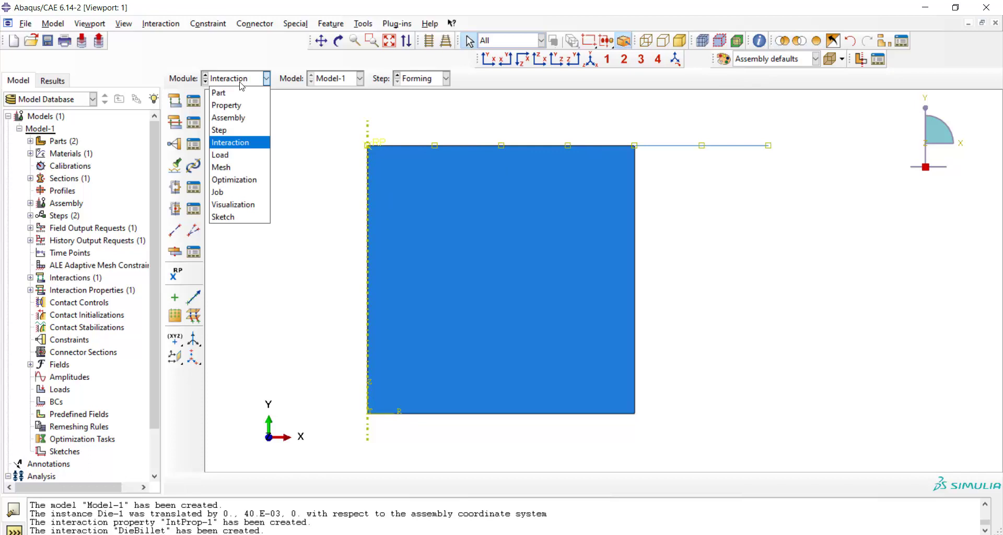
click(233, 155)
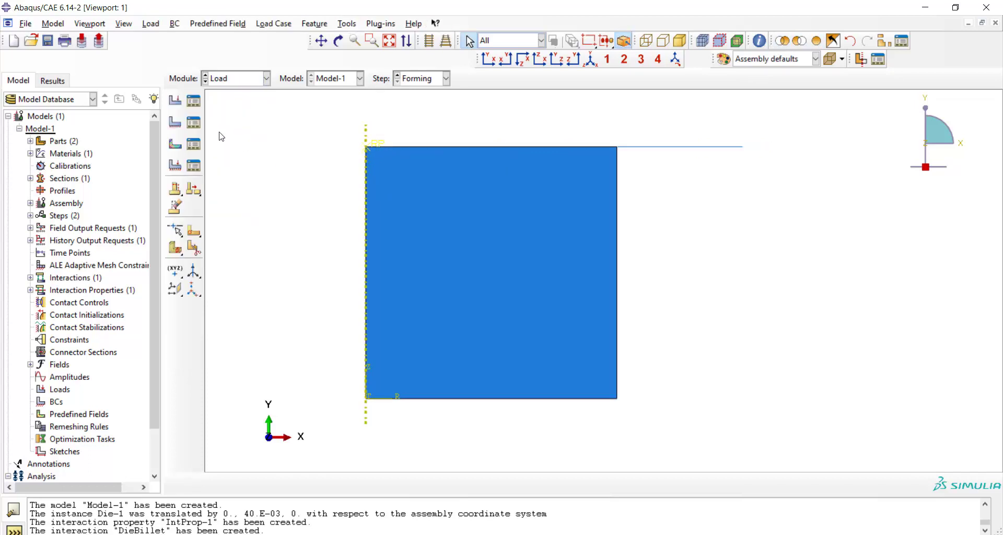
Create the YSYMM symmetry boundary condition Symm on the billet's bottom edge.
click(175, 123)
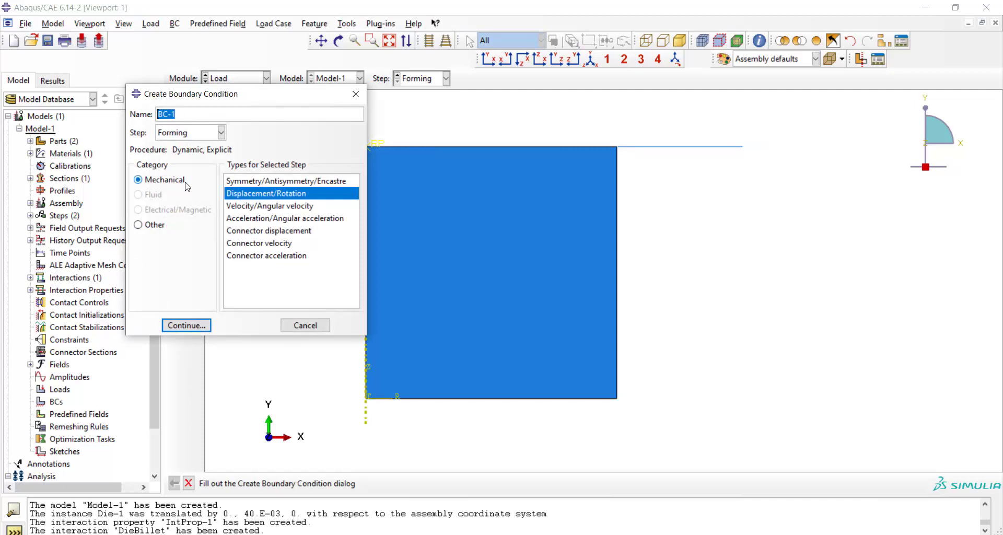
click(257, 181)
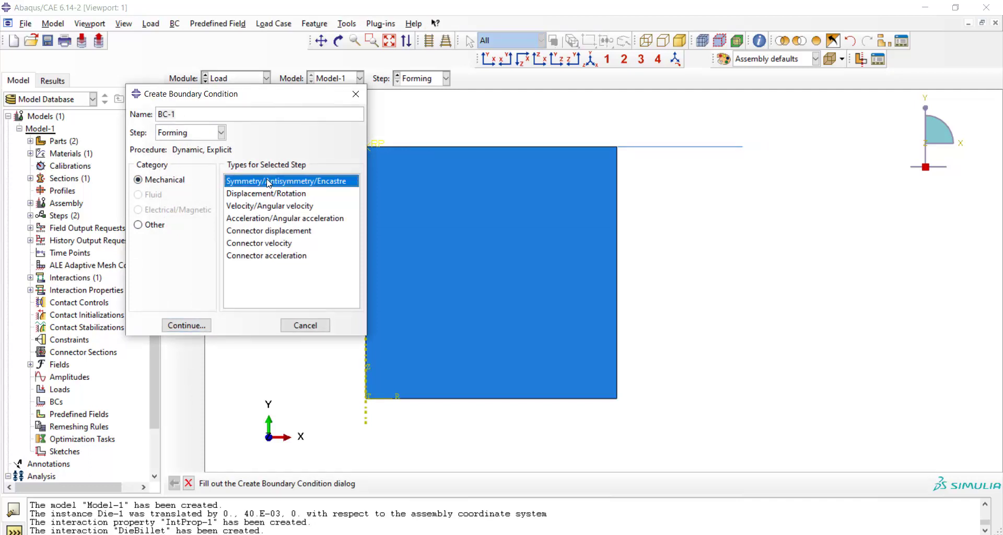
drag(183, 114, 140, 118)
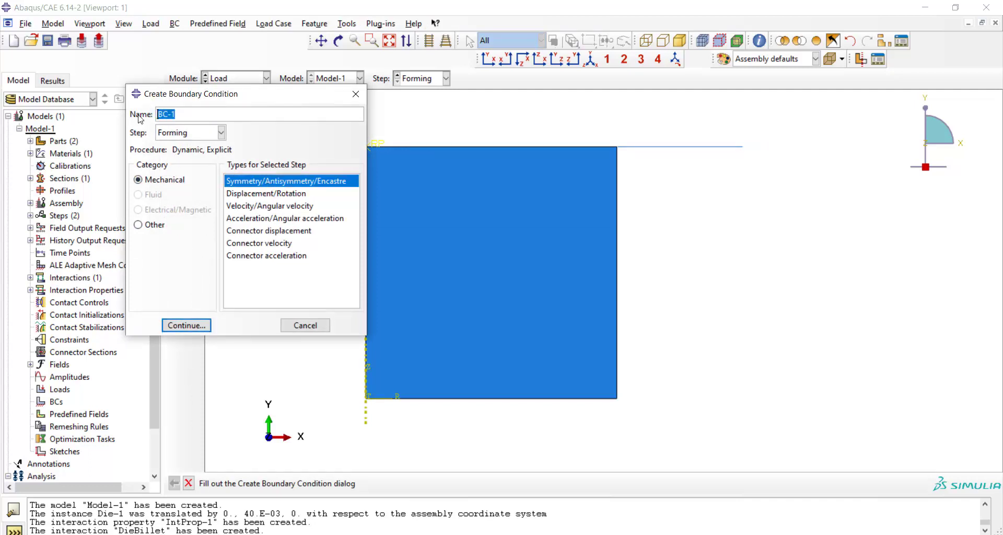
text(Symm)
click(183, 325)
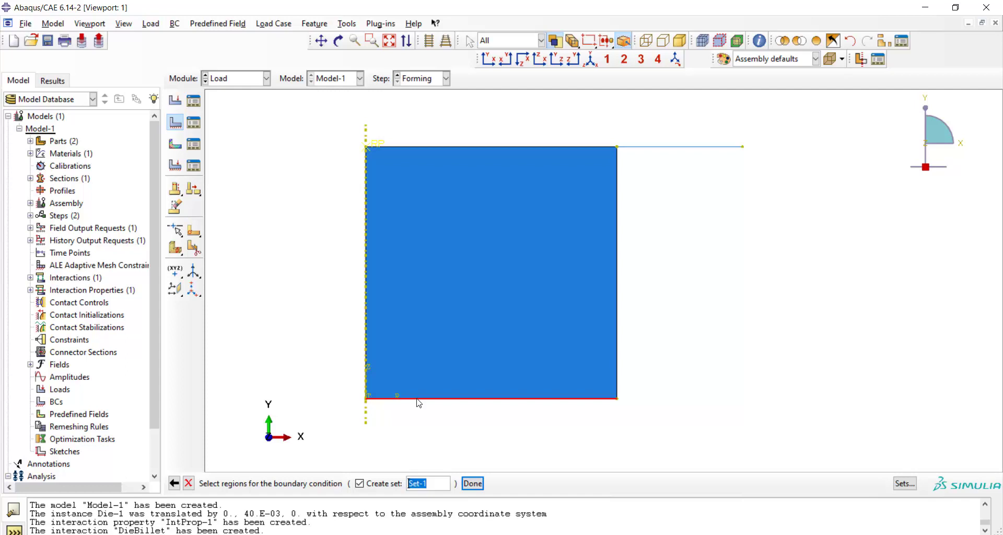
click(473, 483)
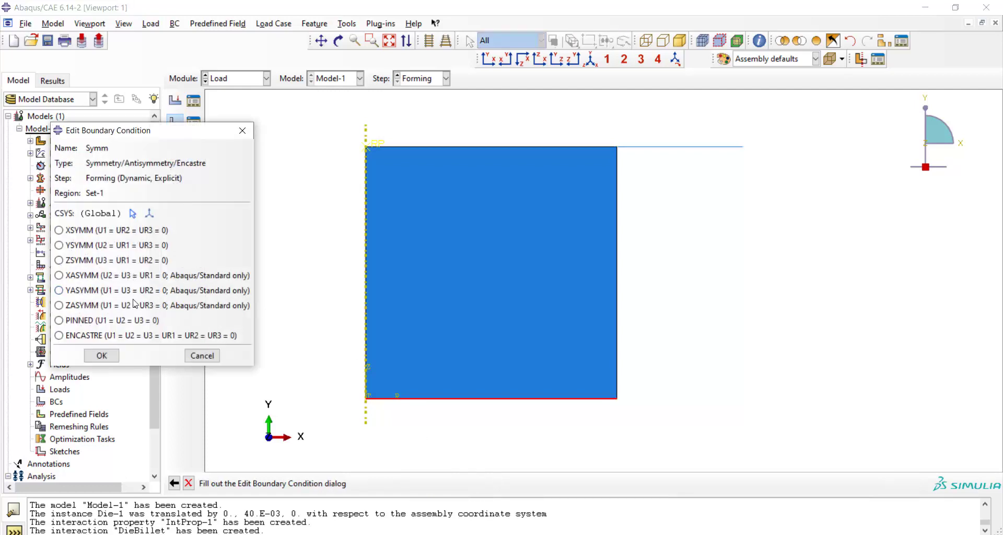
click(76, 246)
click(104, 355)
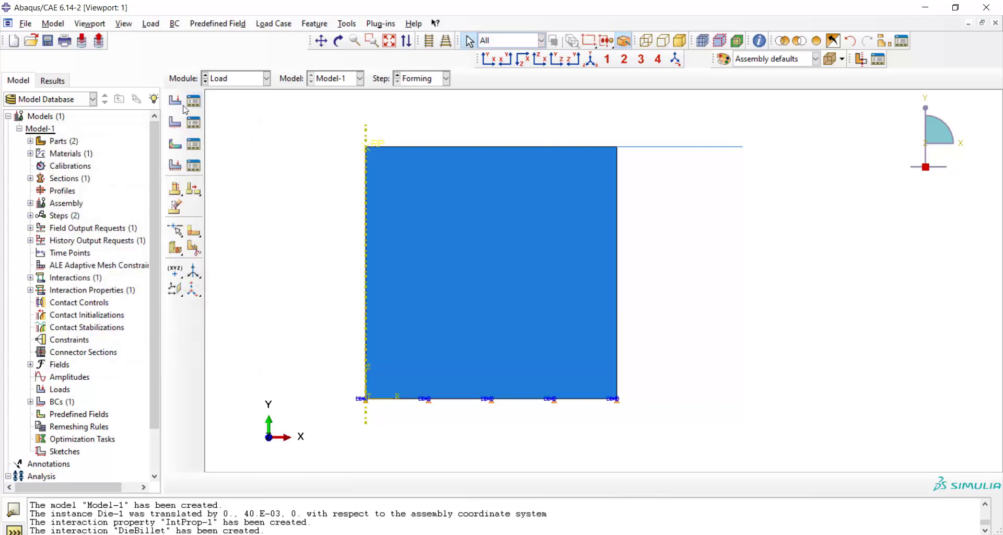
click(175, 123)
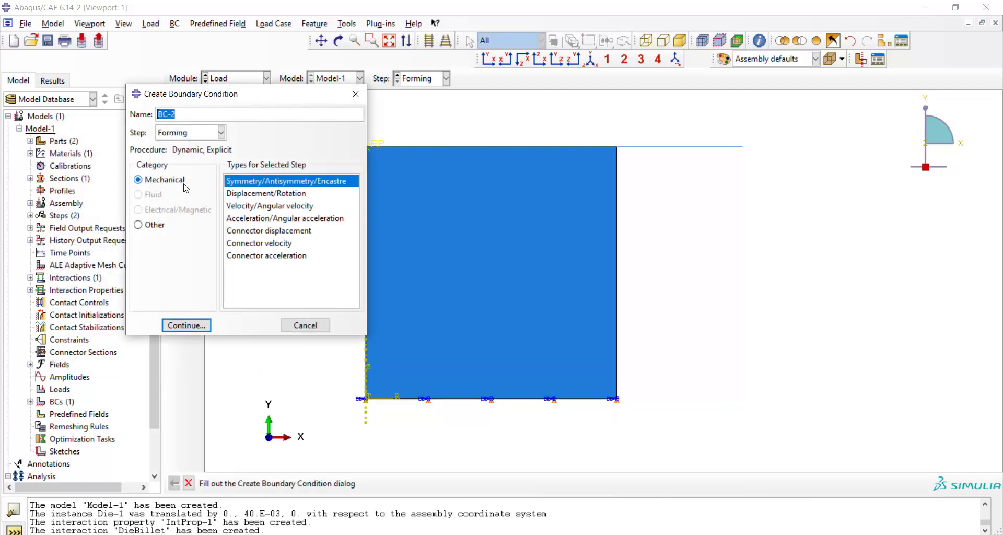
Define displacement condition MoveDie on the die's reference point with U1 0, U2 -0.02, UR3 0.
text(MoveDie)
click(233, 195)
click(188, 326)
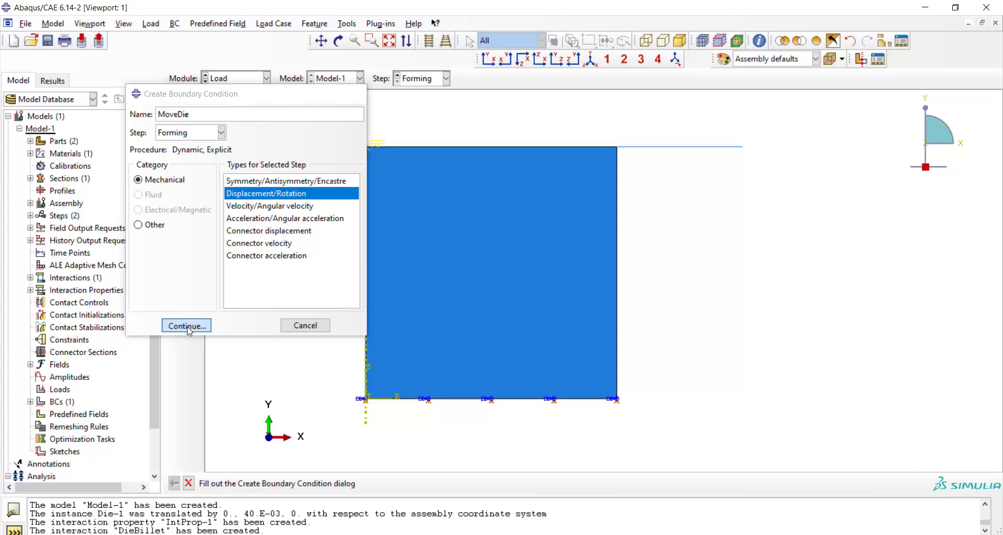
click(369, 151)
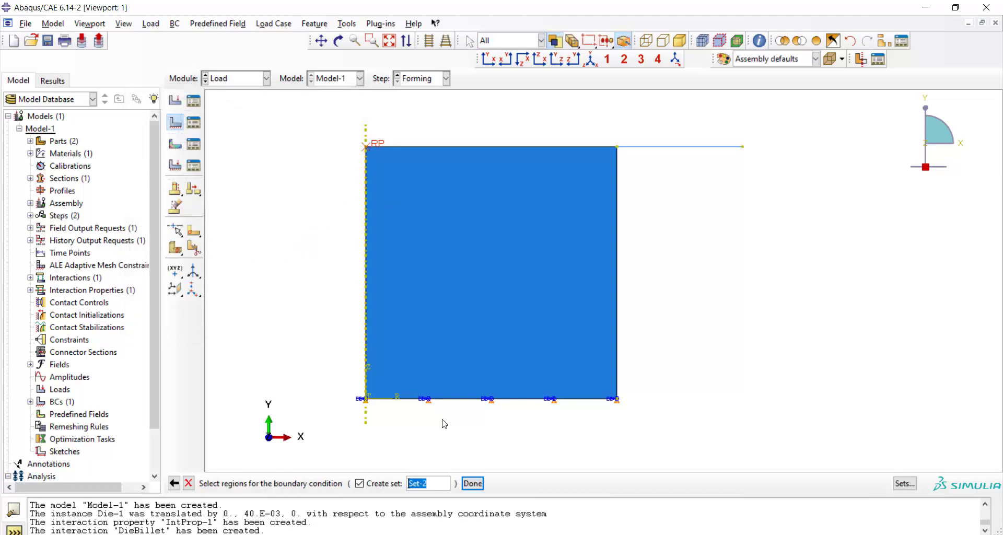
click(473, 483)
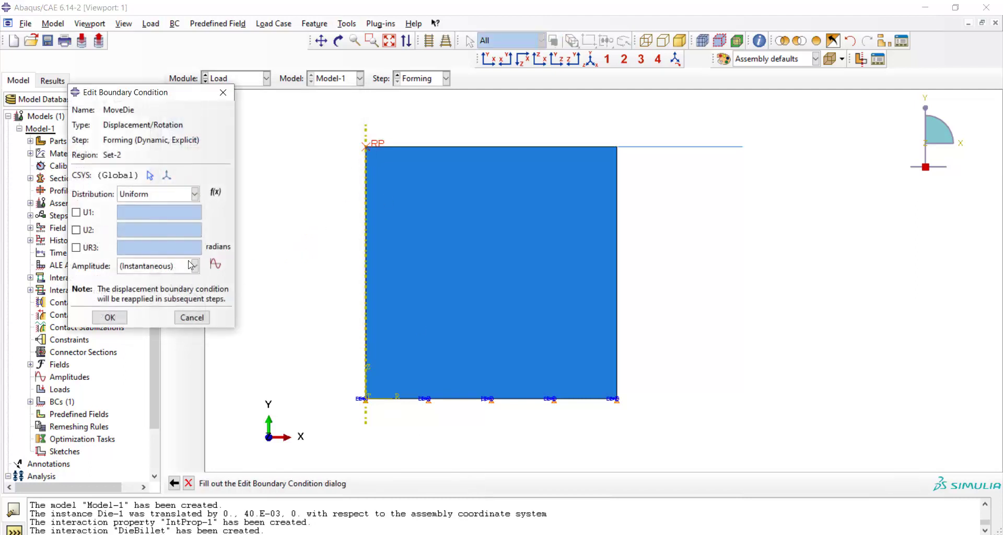
click(82, 214)
click(76, 247)
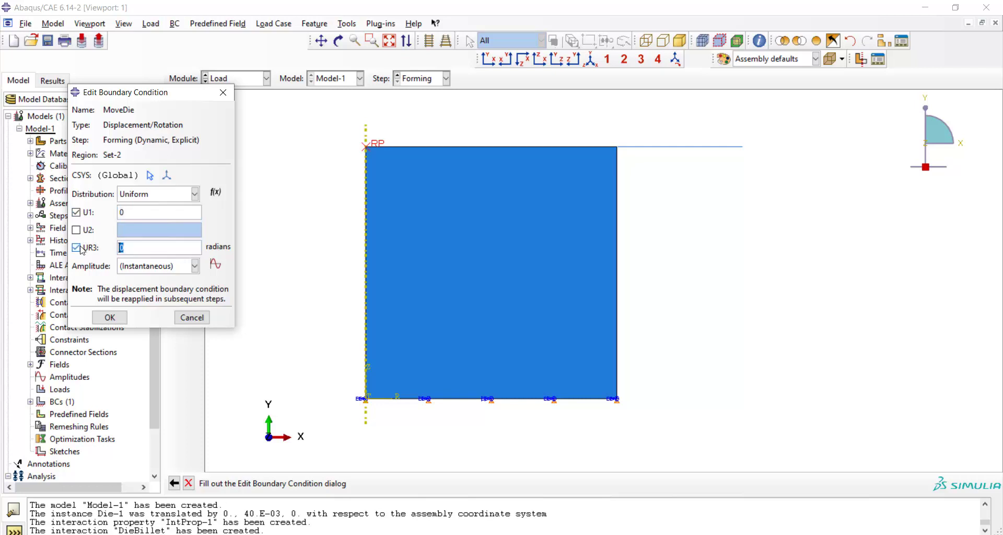
click(76, 230)
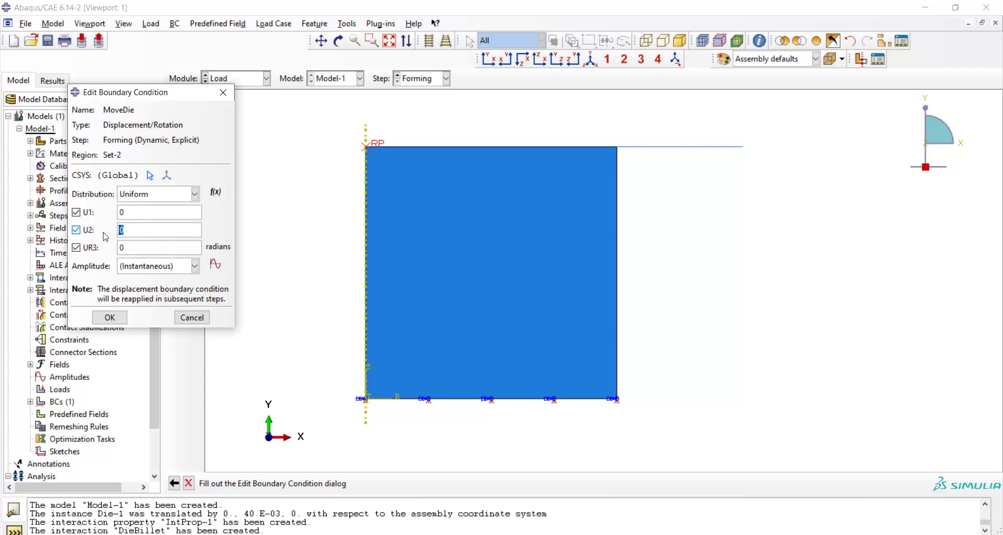
text(.0)
text(-)
click(215, 264)
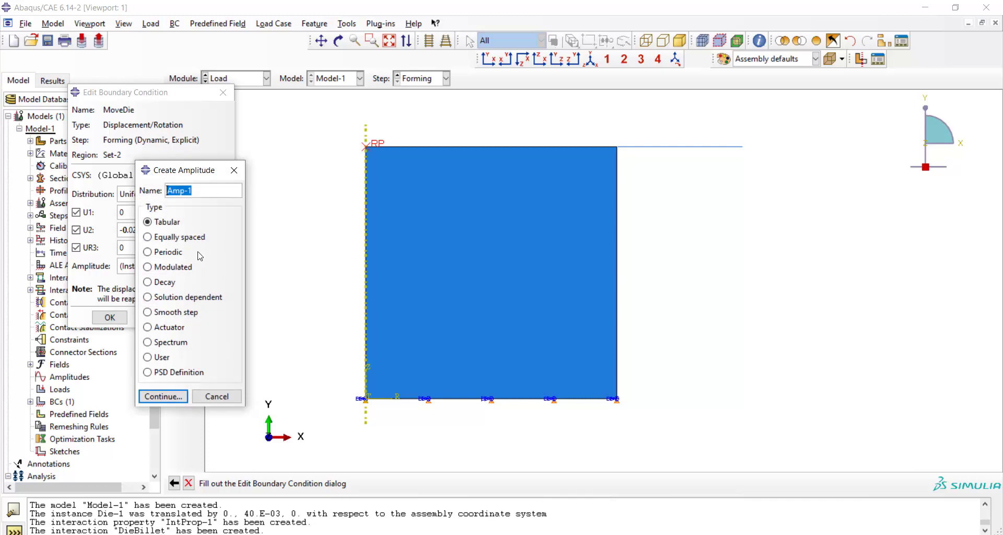
Create smooth-step amplitude Amp-1 with rows (0, 0) and (0.01, 1).
click(172, 313)
click(170, 395)
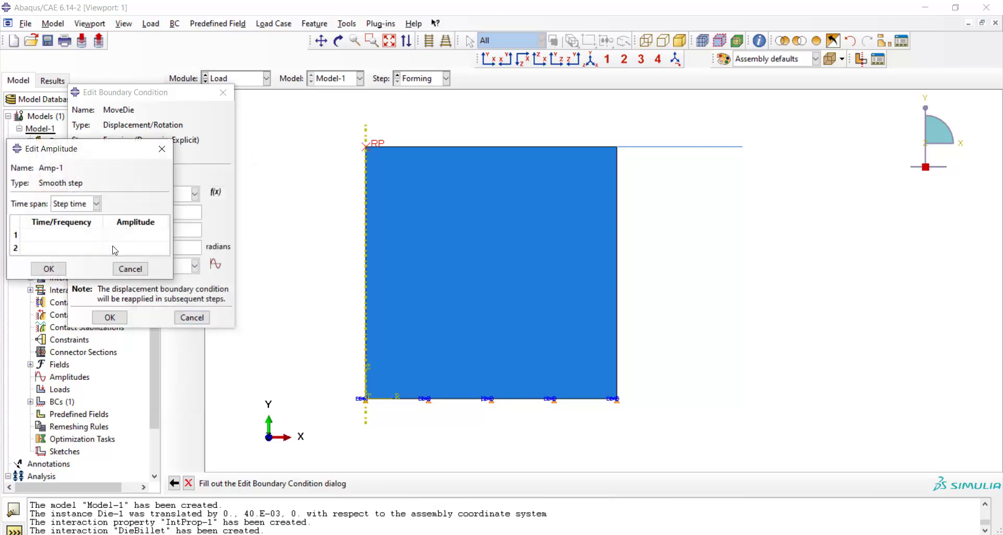
click(70, 235)
text(0)
click(134, 235)
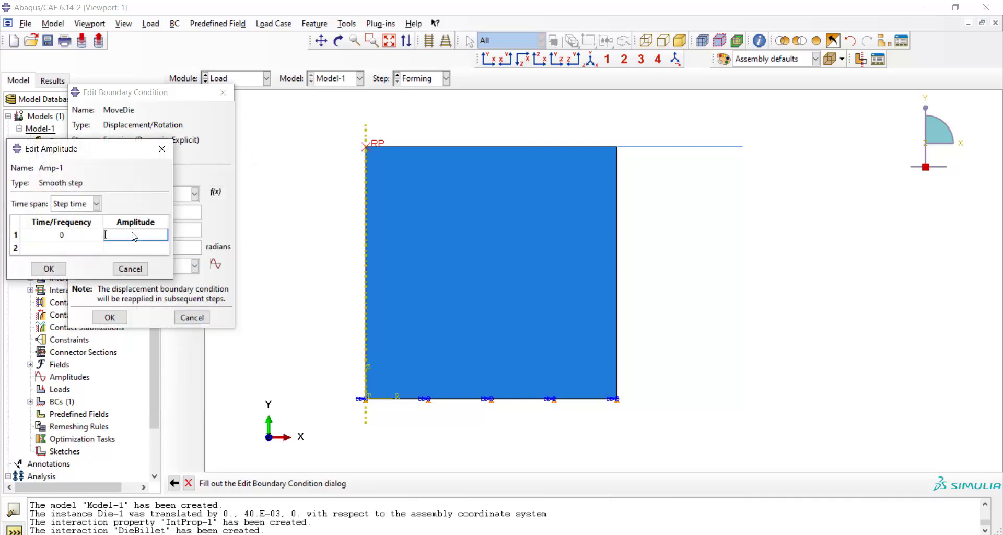
text(0)
click(91, 244)
text(0.0)
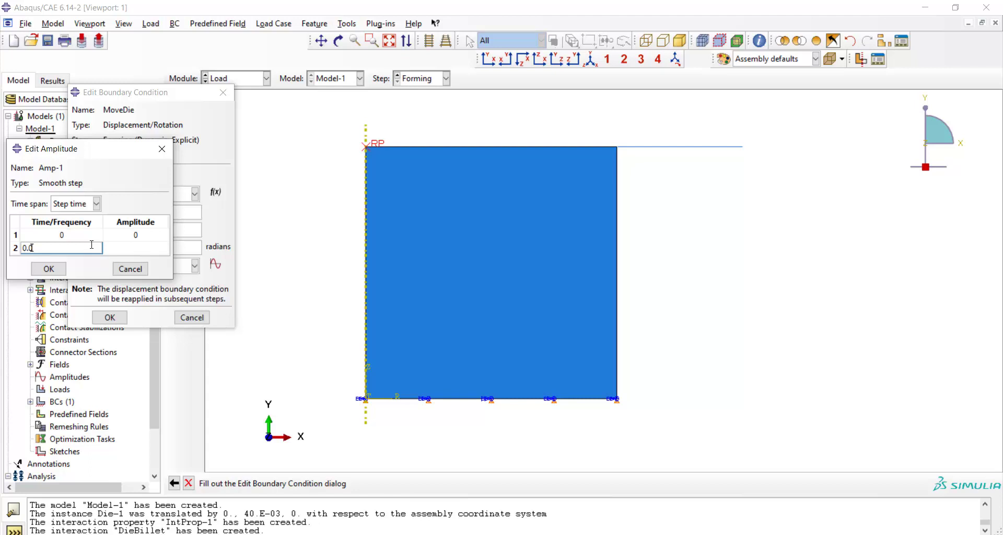
text(1)
click(131, 248)
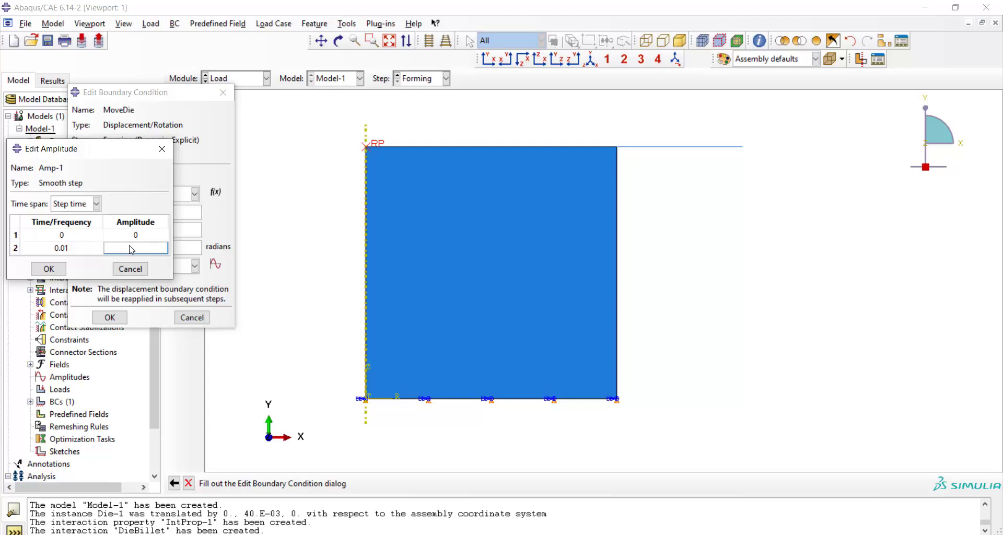
text(1)
click(49, 268)
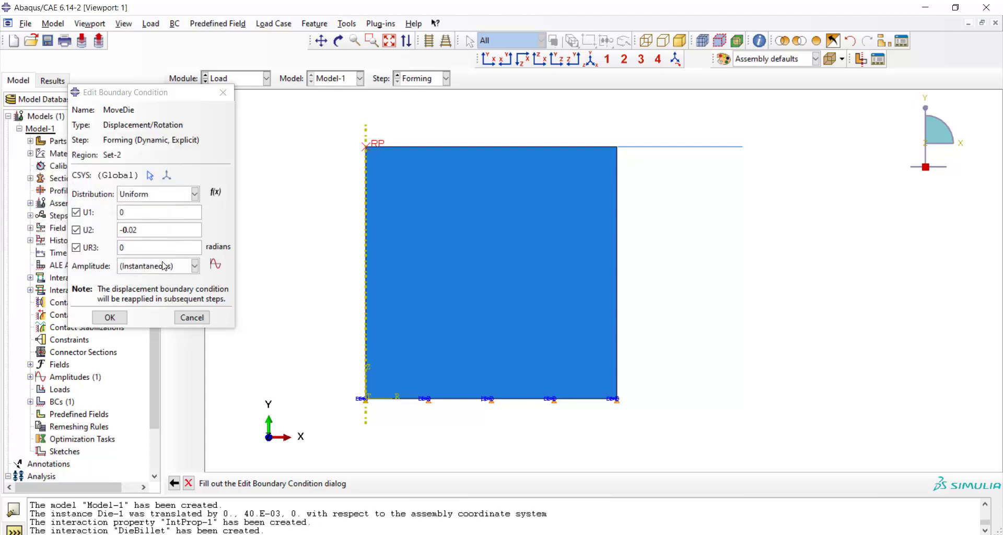
Assign Amp-1 to MoveDie and confirm the boundary condition.
click(162, 266)
click(129, 292)
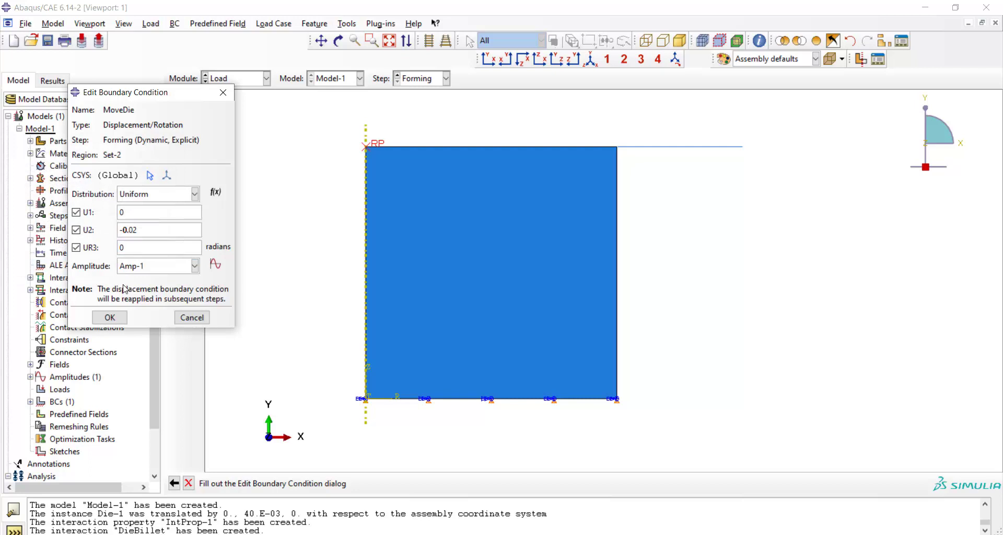
click(110, 317)
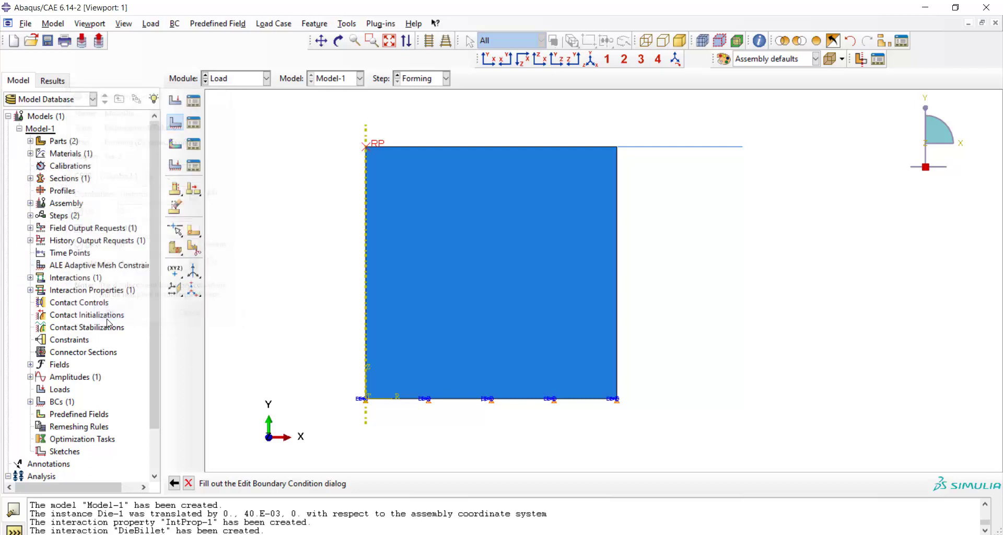
In the Mesh module, assign structured quad mesh controls to the billet face.
click(230, 79)
click(234, 166)
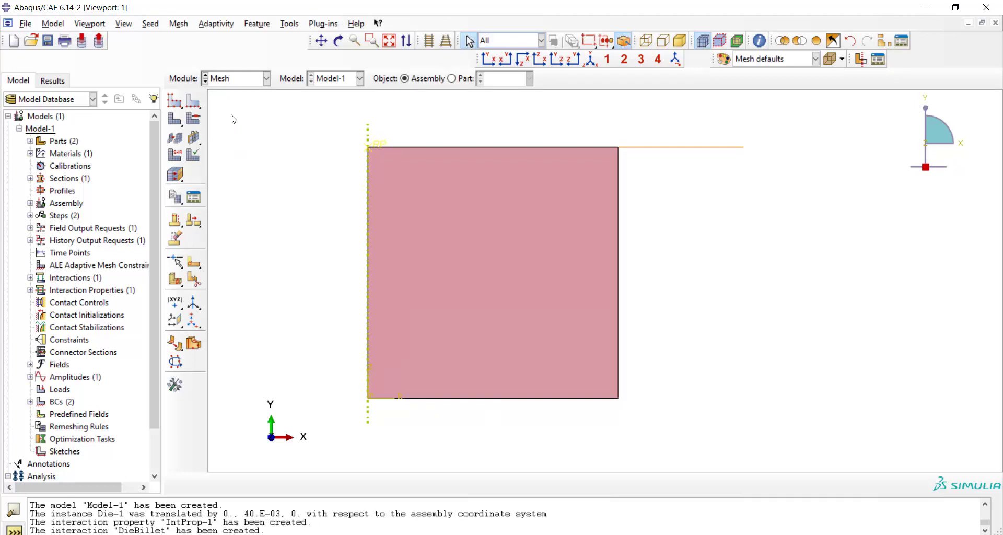
click(191, 118)
click(451, 233)
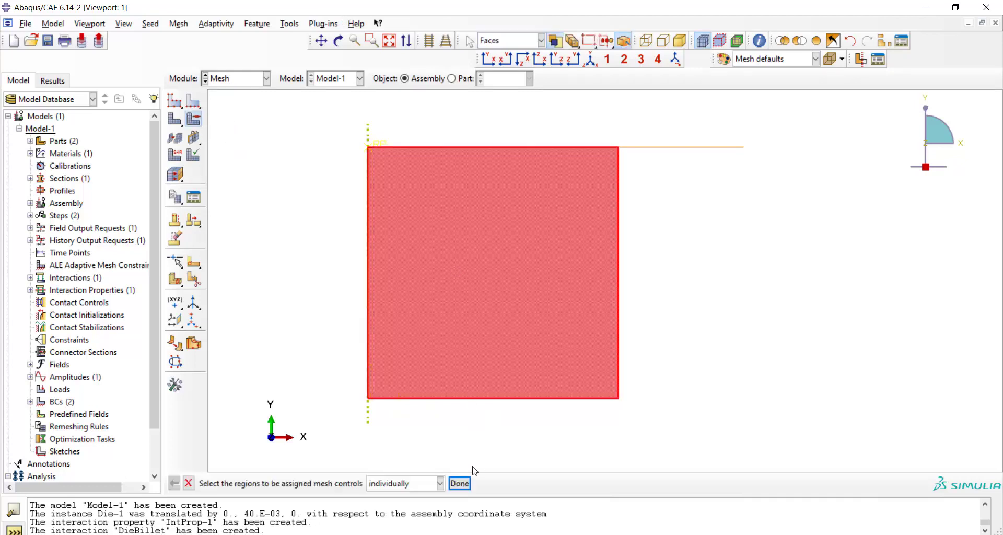
click(460, 484)
click(125, 248)
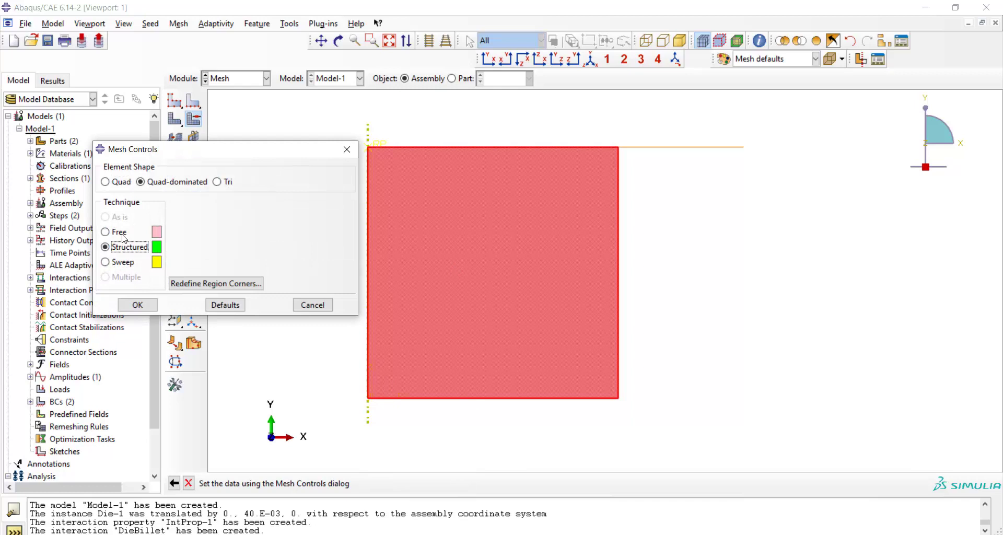
click(109, 182)
click(133, 304)
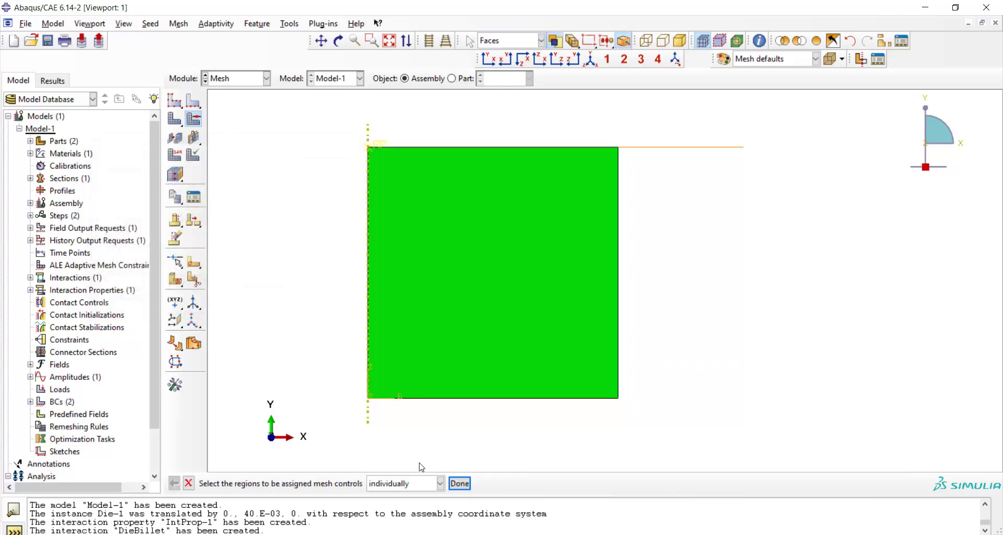
click(460, 483)
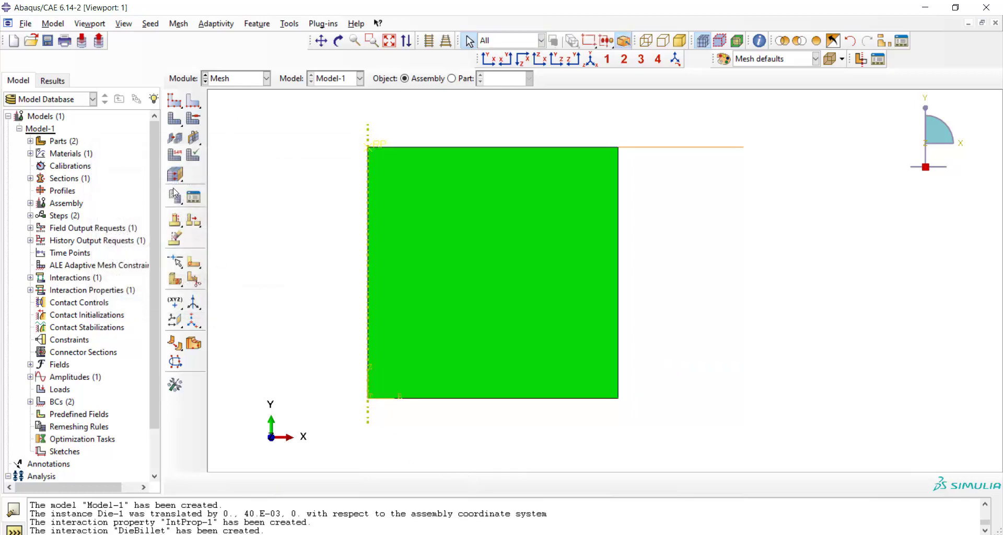
Seed the billet instance with global size 0.002, refined from the initial 0.004.
click(174, 105)
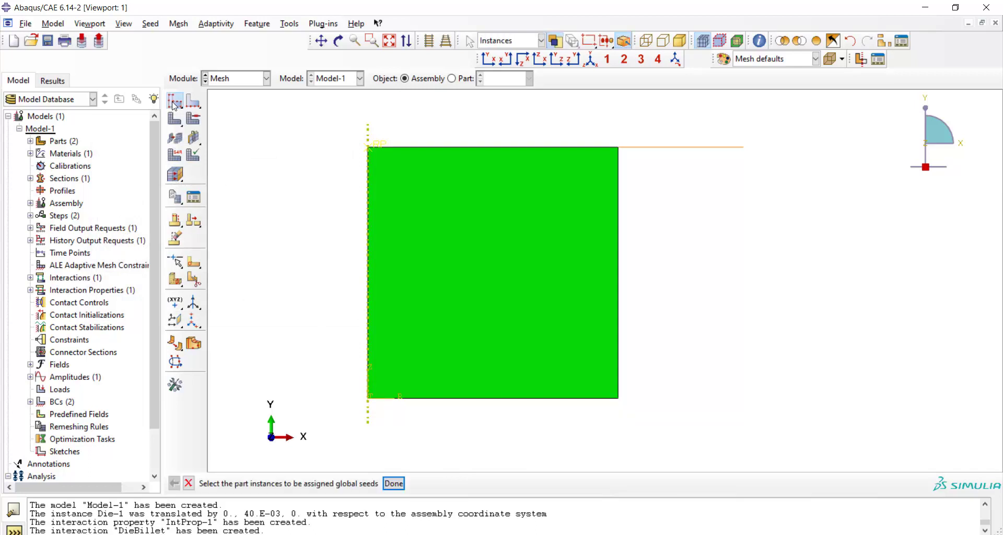
click(374, 205)
click(394, 483)
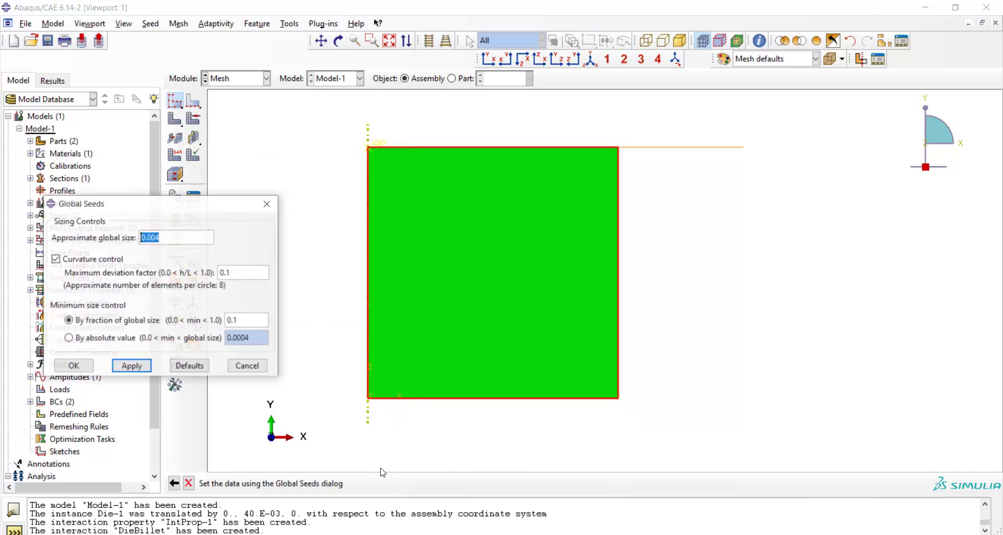
drag(167, 207, 230, 170)
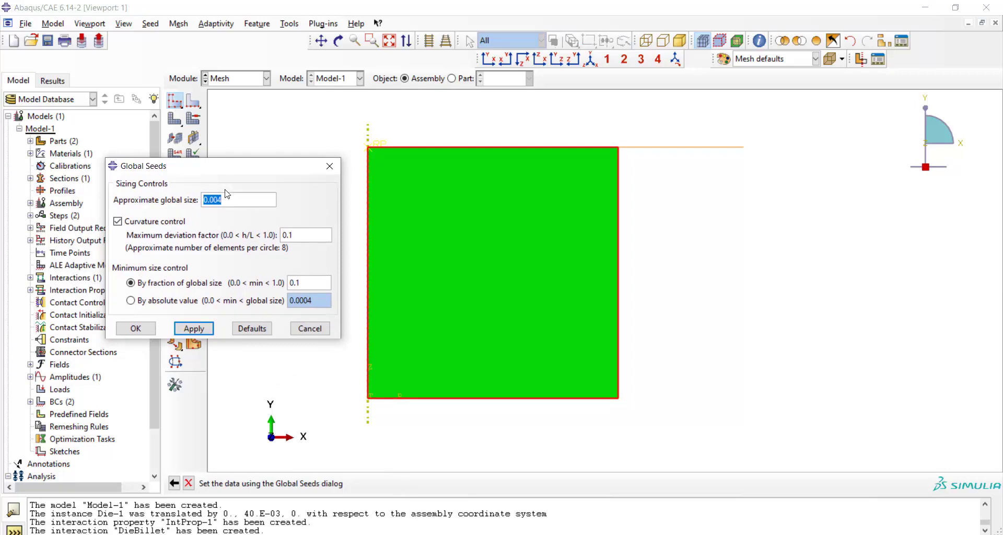
click(194, 329)
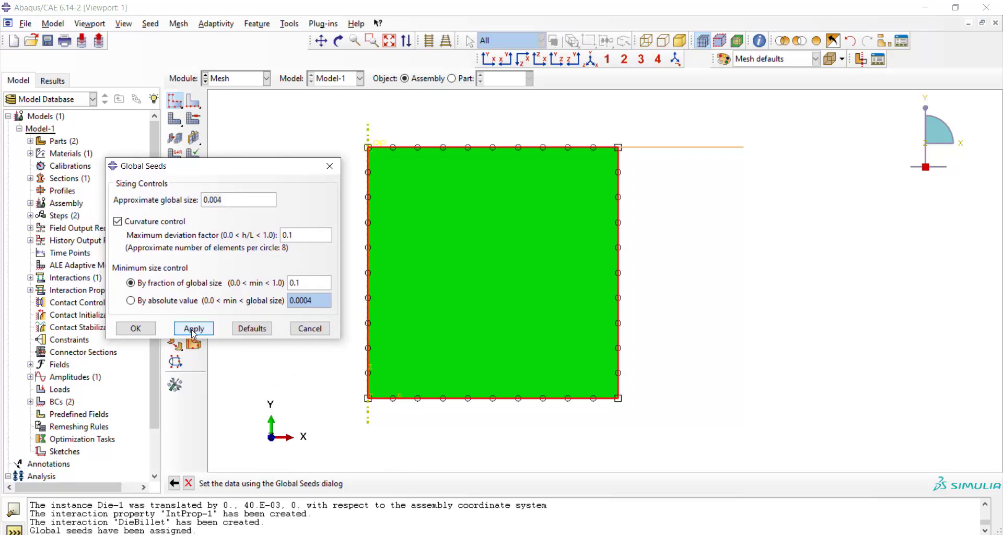
drag(219, 199, 224, 197)
text(2)
click(206, 329)
click(153, 328)
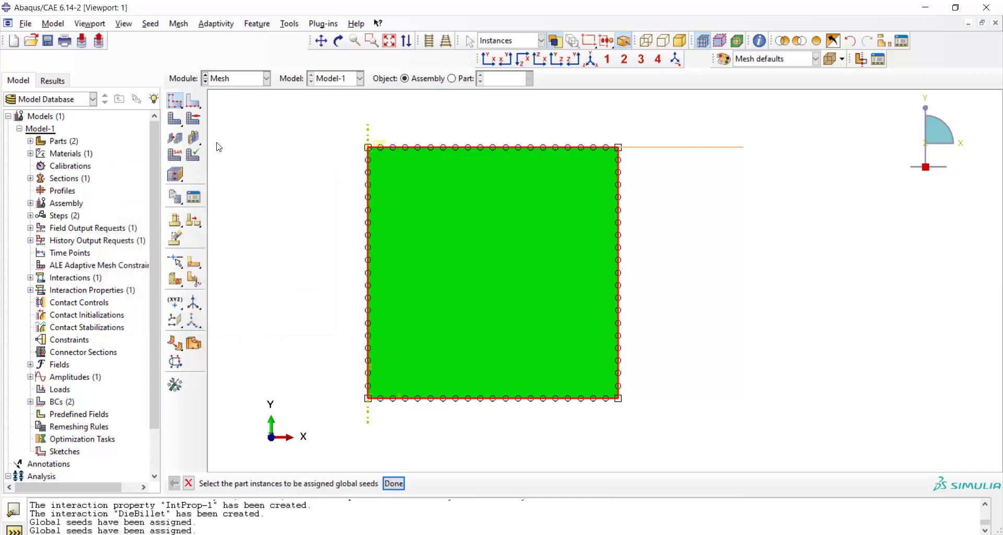
Assign the Explicit element library to the billet face.
click(177, 159)
click(438, 223)
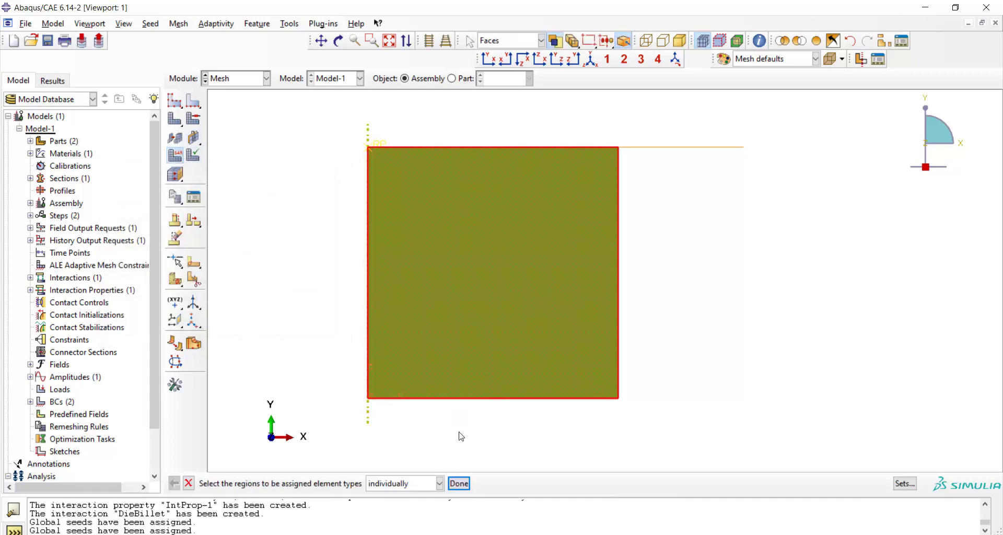
click(460, 483)
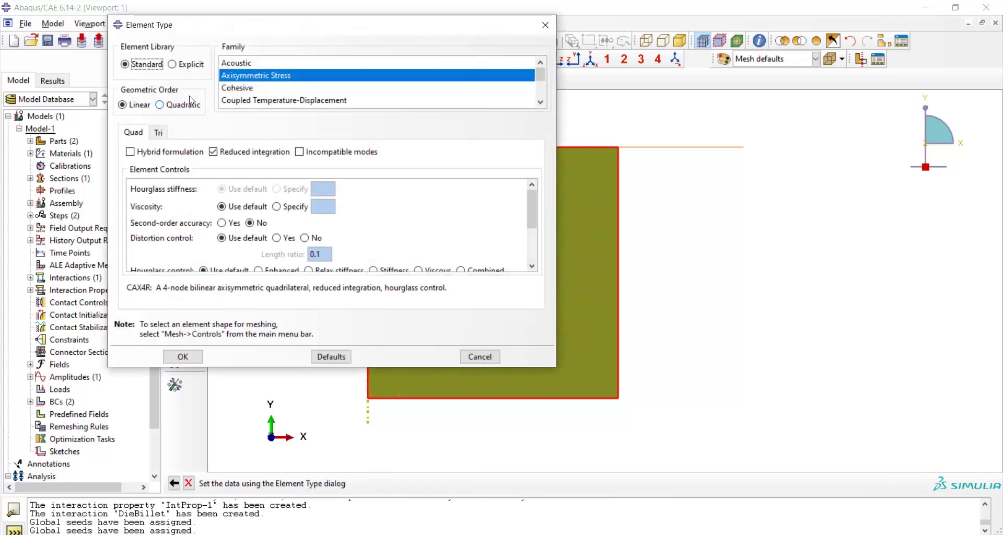
click(179, 63)
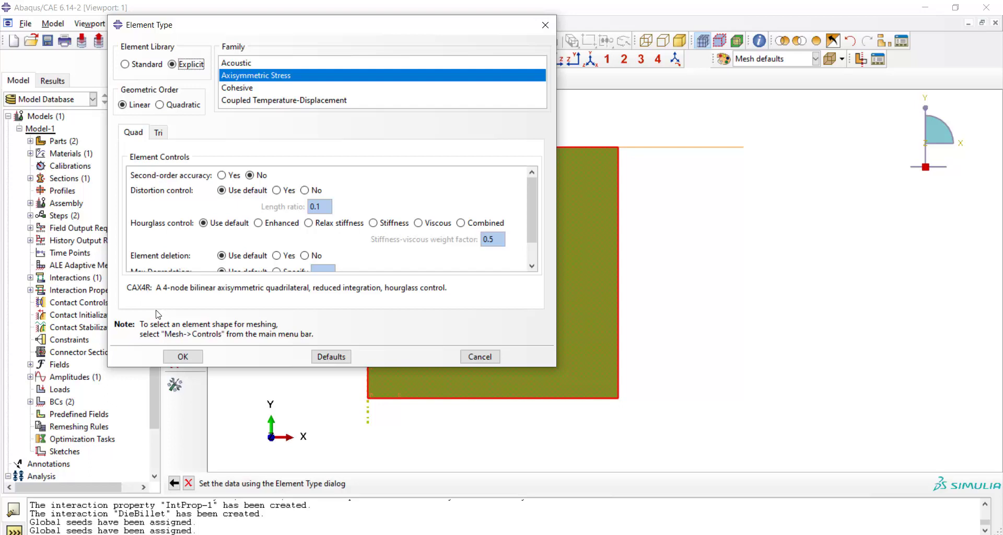
click(184, 357)
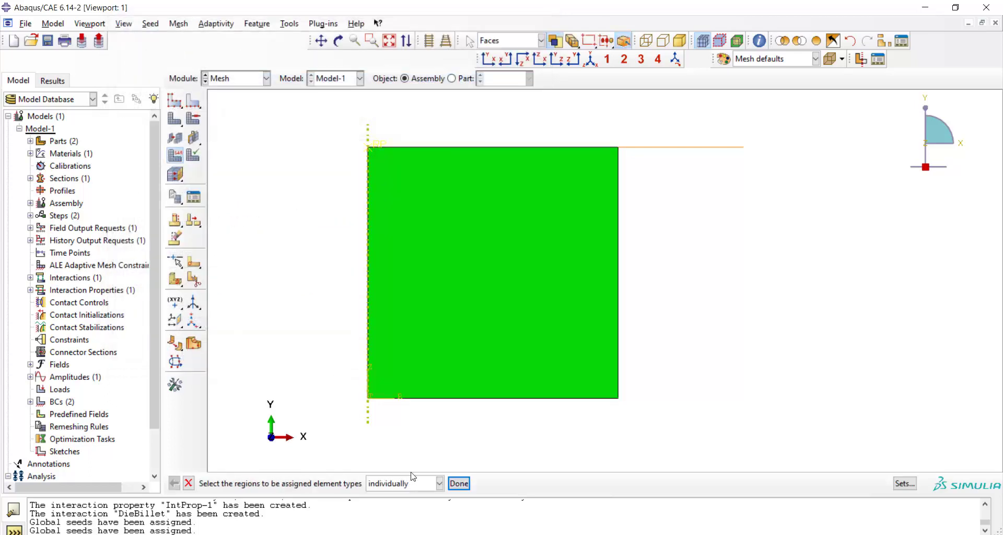
click(458, 483)
Mesh the billet instance into 400 CAX4R quad elements.
click(175, 125)
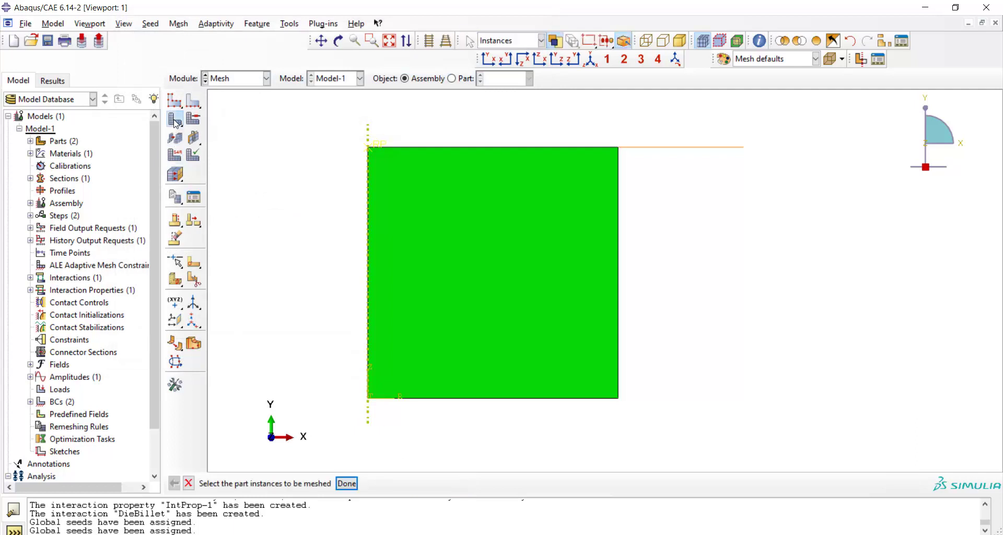
click(451, 287)
click(353, 483)
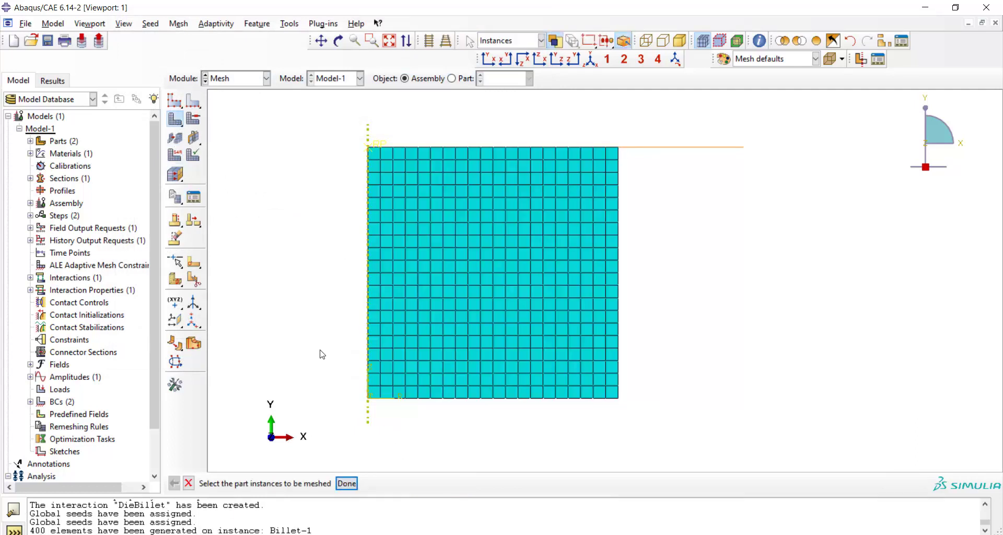
click(349, 484)
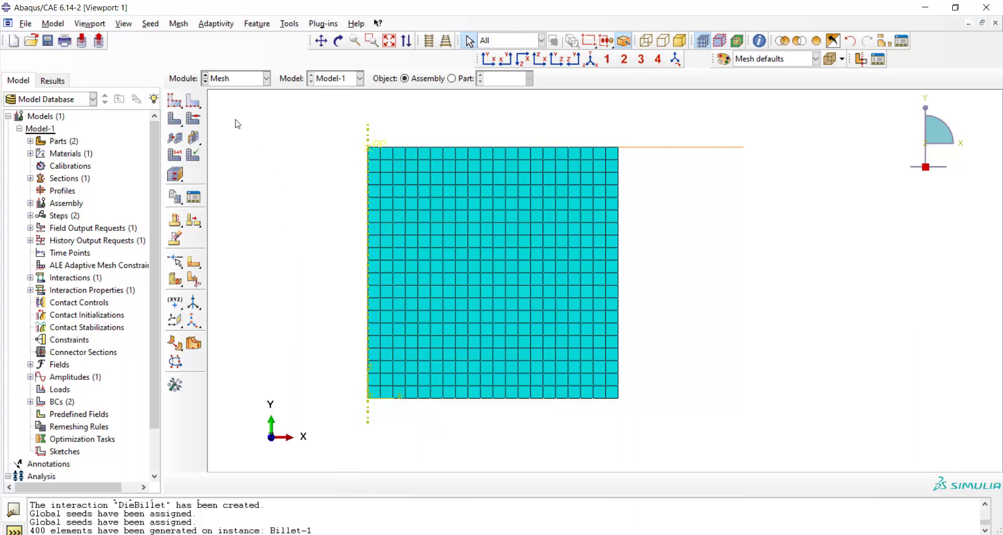
In the Job module, create a full-analysis job named Adia for Model-1.
click(243, 79)
click(250, 192)
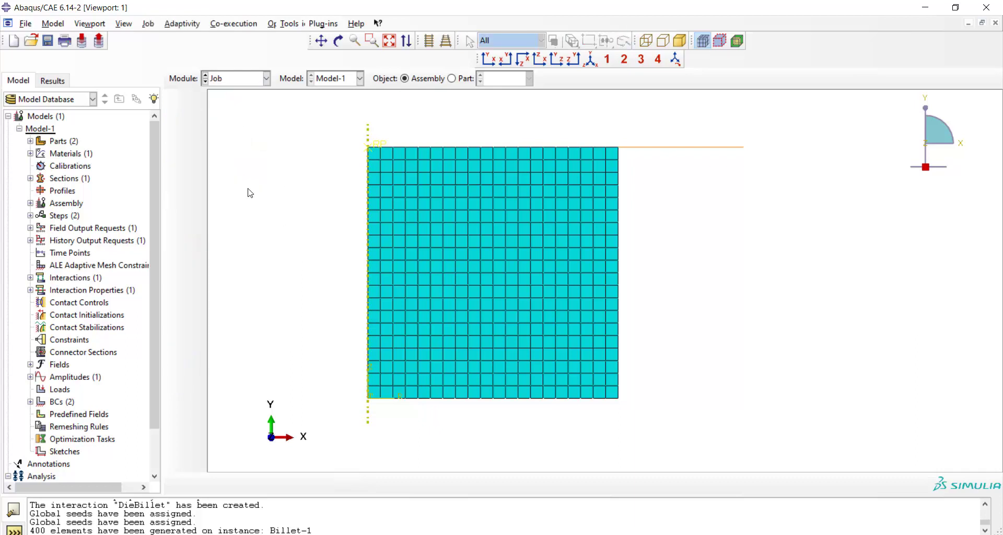
click(201, 110)
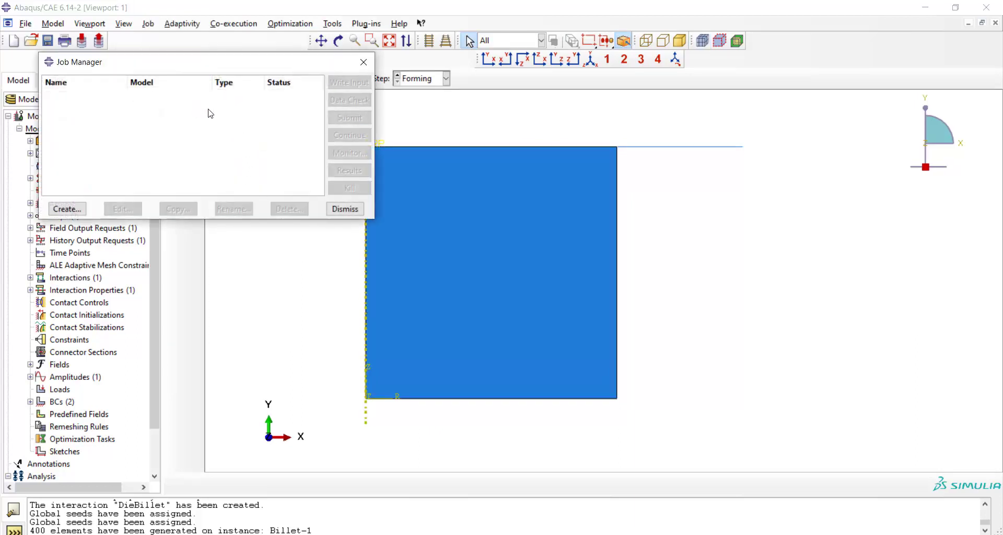
click(67, 208)
text(Adiabatic)
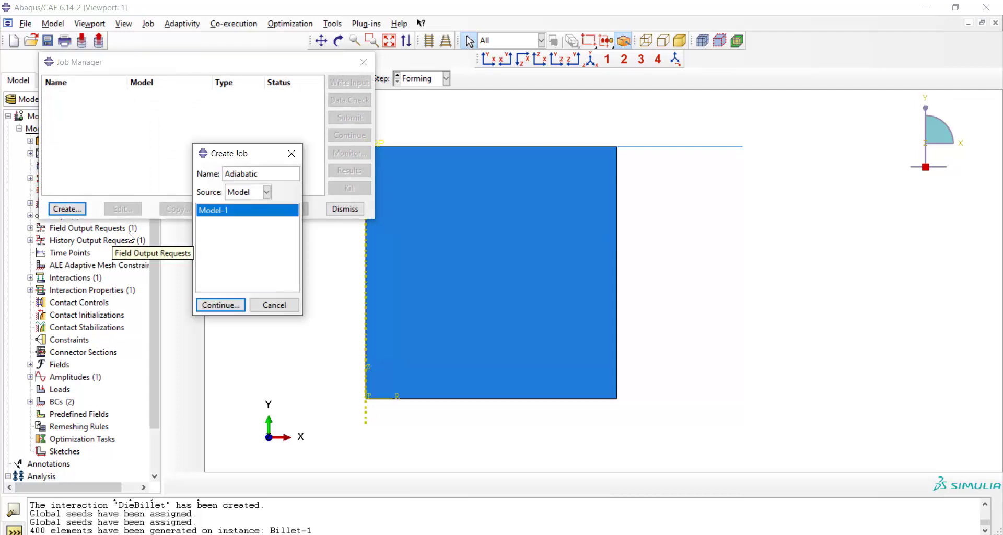
click(220, 305)
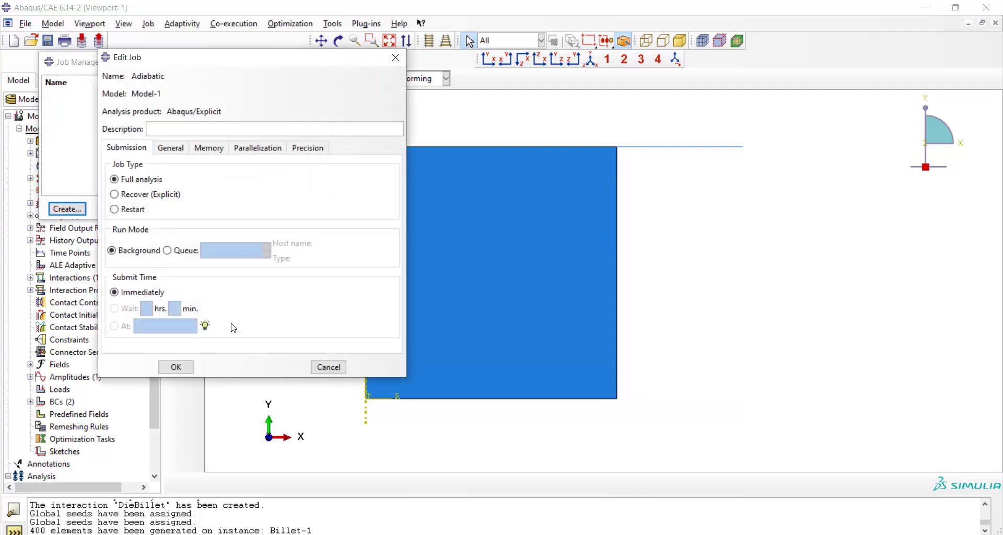
click(175, 366)
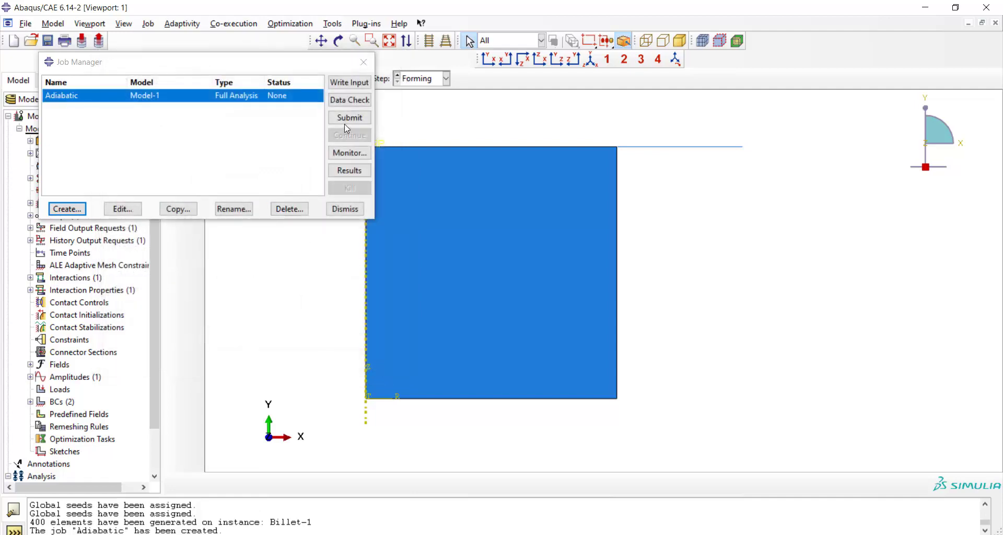
Submit the Adia job and monitor it until it completes.
click(348, 119)
click(349, 152)
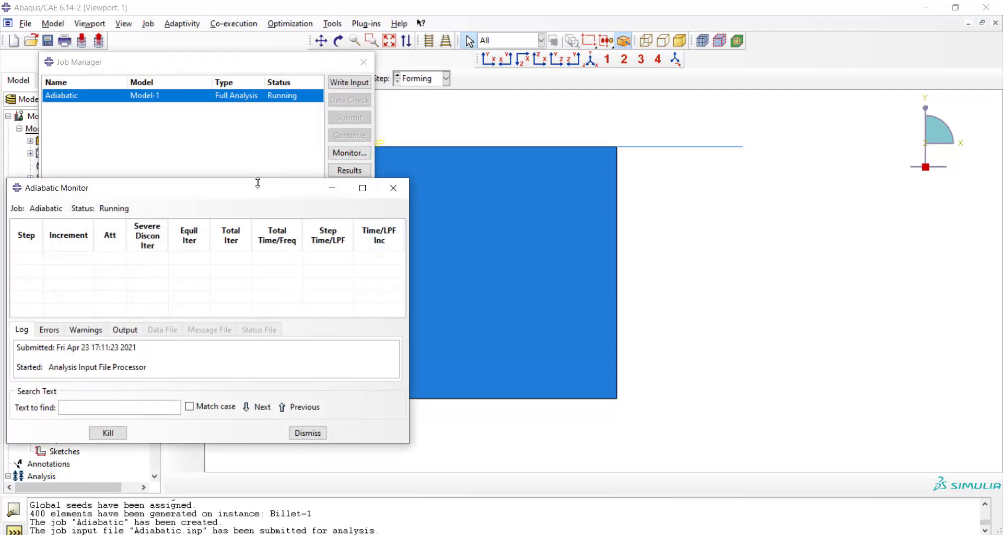
drag(259, 183, 297, 165)
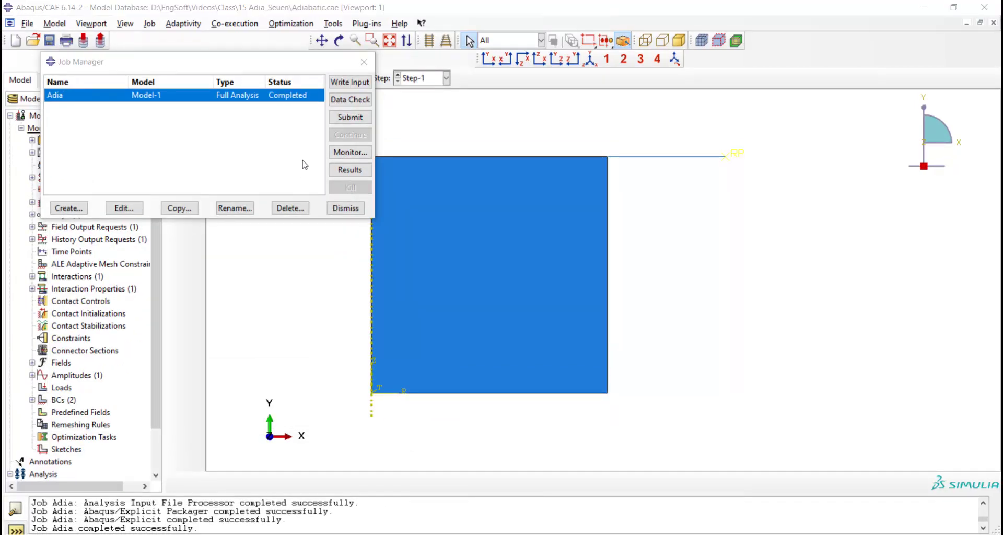
Open Adia.odb and plot the Mises stress contour on the deformed billet, zooming to inspect.
click(349, 170)
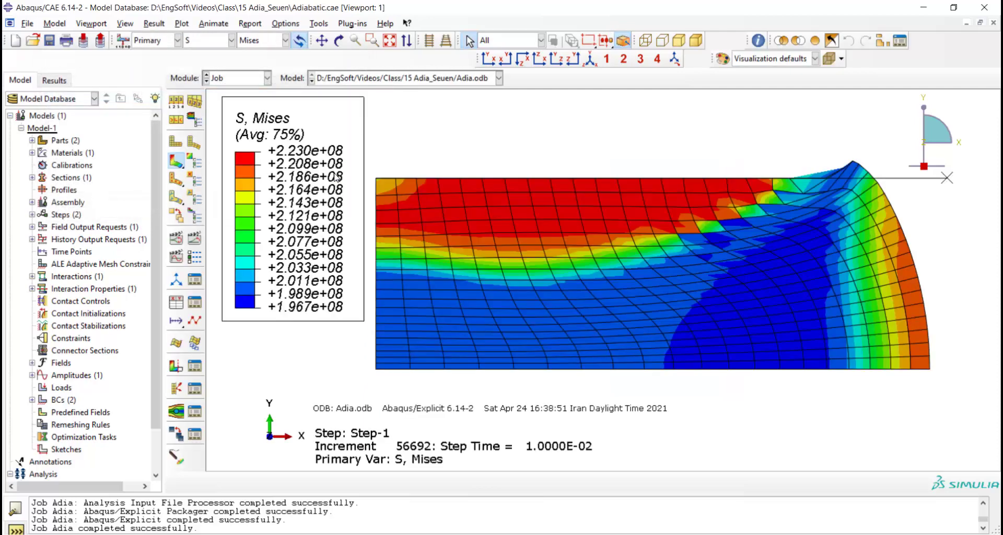
click(176, 142)
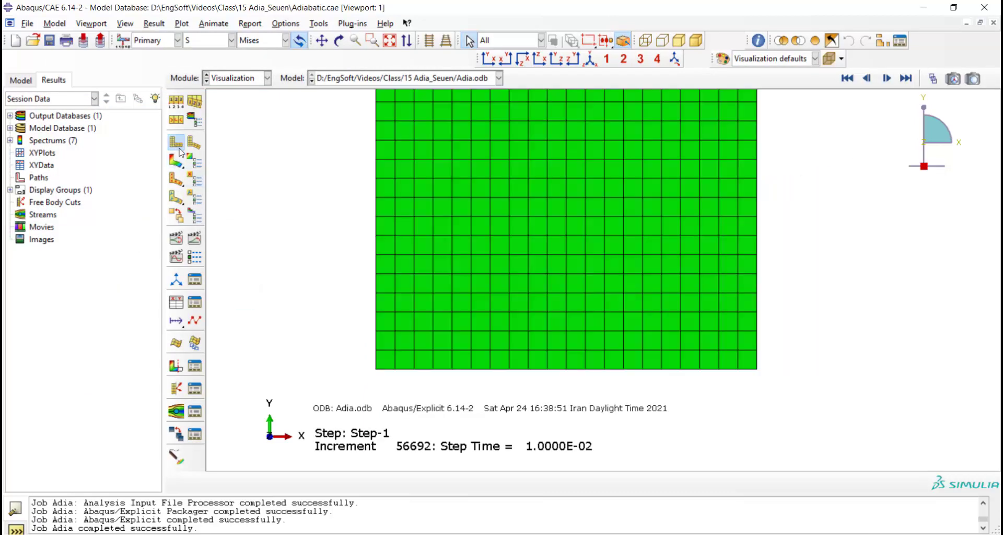
scroll(491, 325, down, 3)
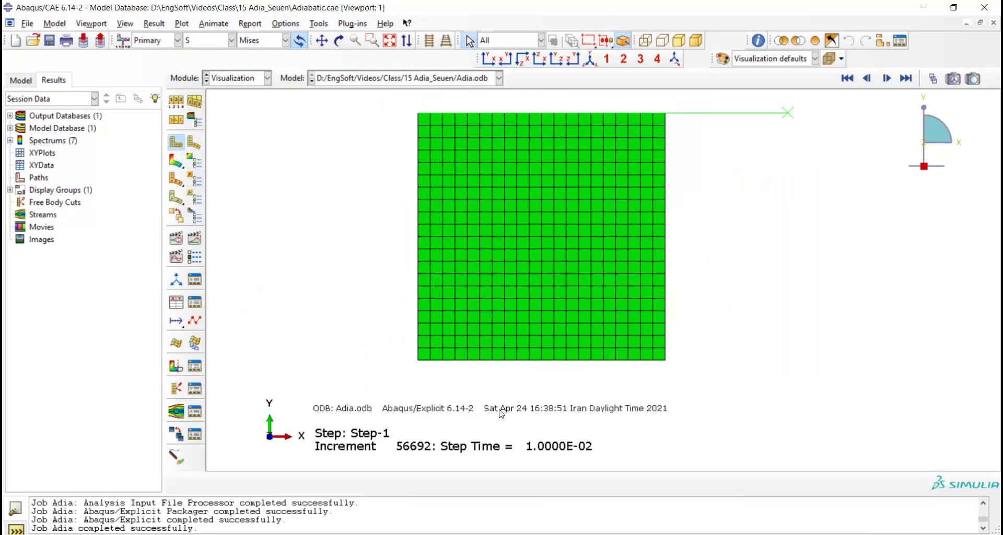
click(177, 166)
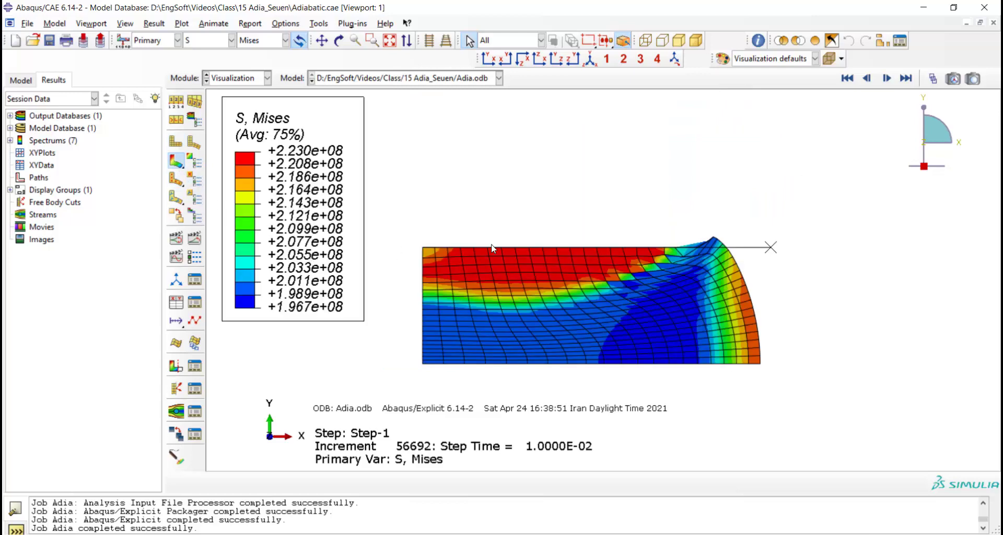
scroll(707, 256, up, 5)
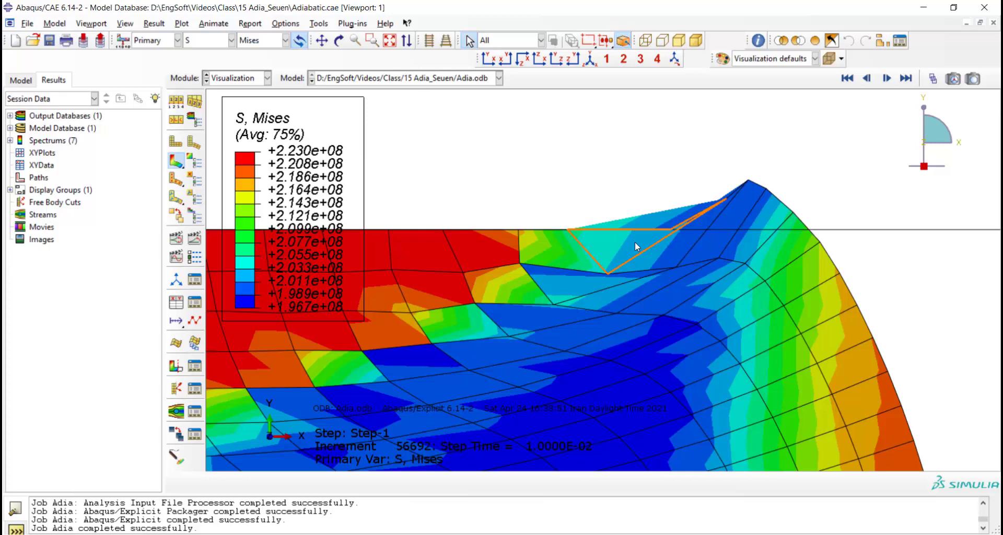
scroll(635, 242, down, 5)
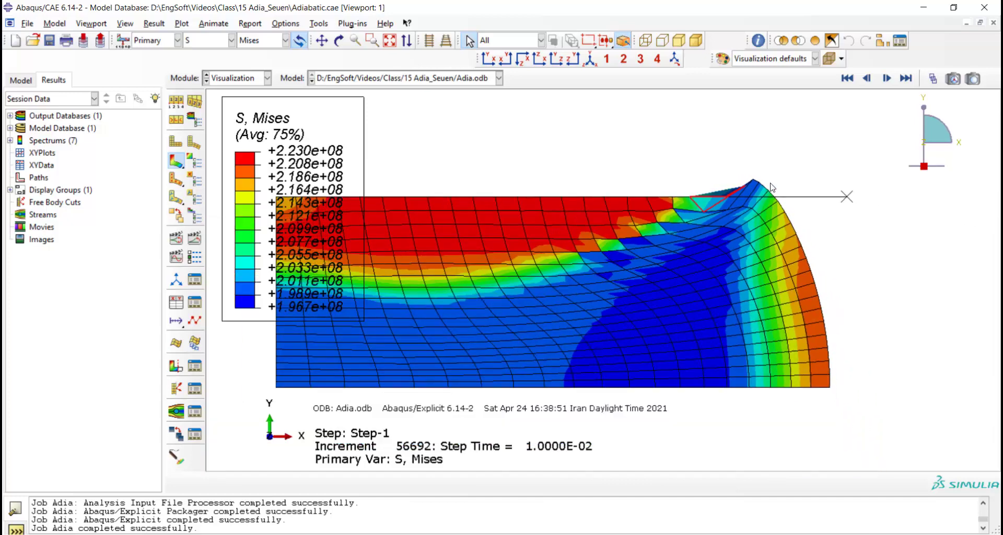
scroll(450, 270, down, 1)
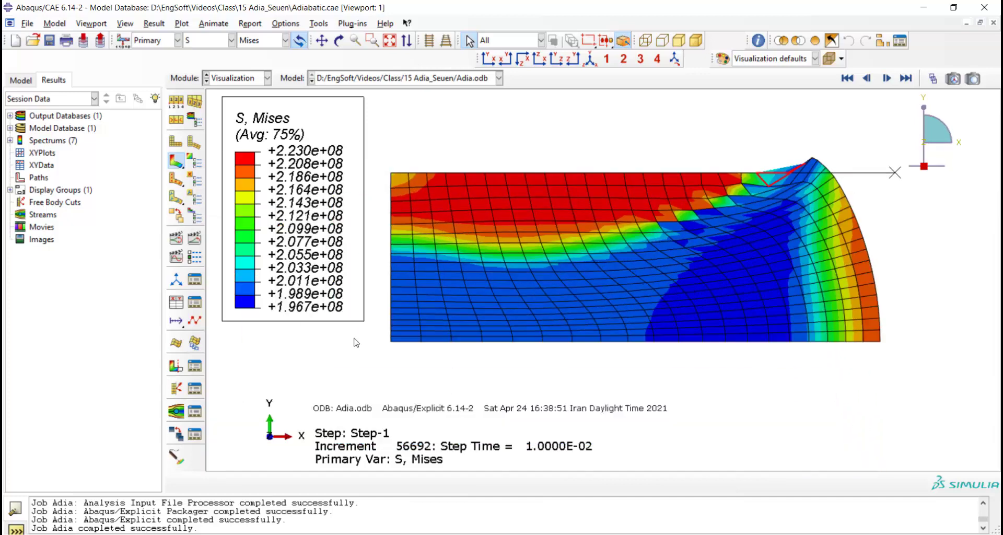
Switch the primary field output from S to TEMP to plot billet temperature (60.79 to 693.6).
click(212, 41)
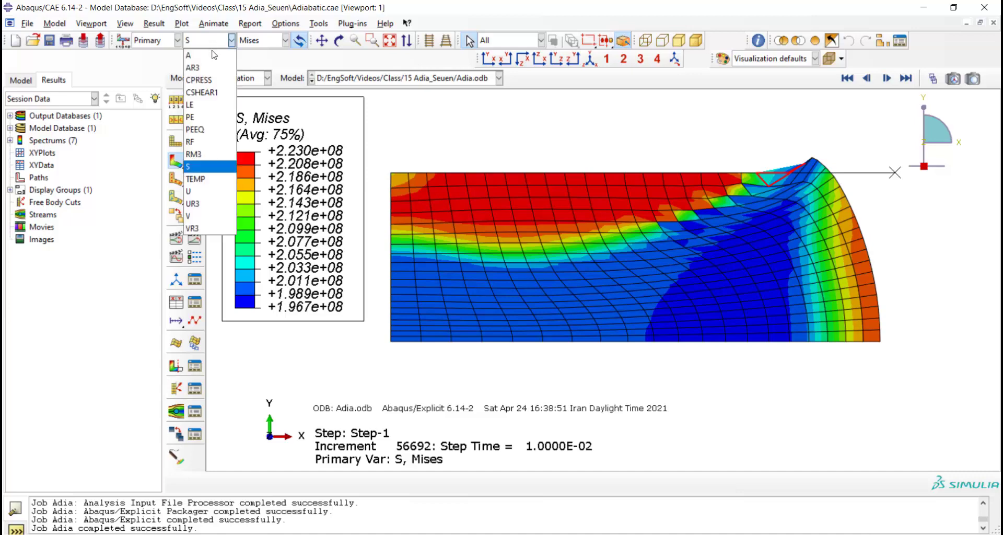
click(196, 179)
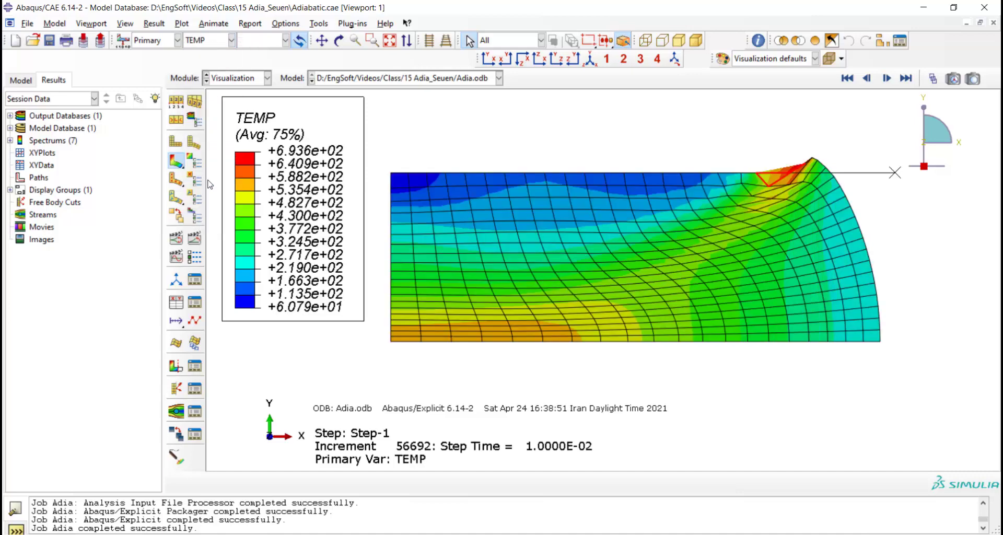
click(524, 279)
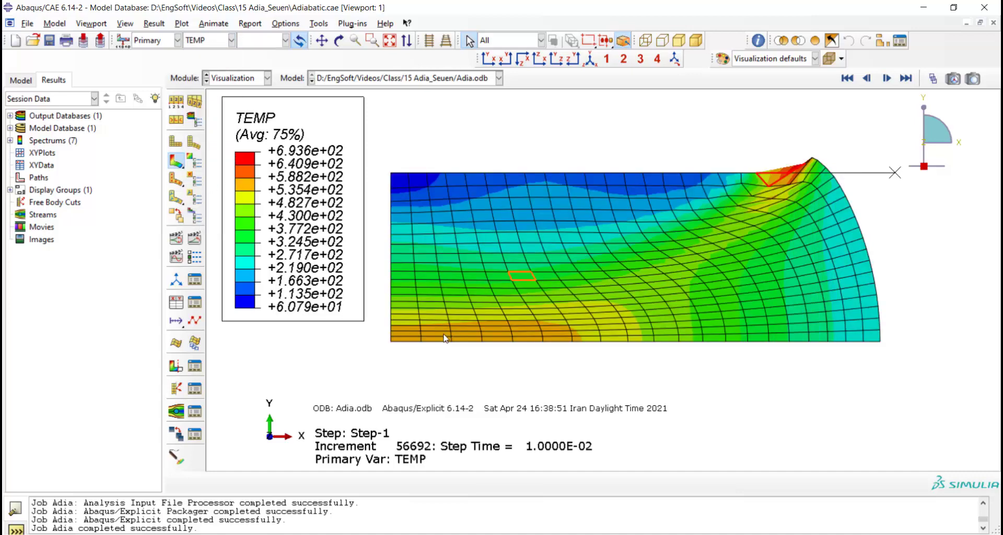